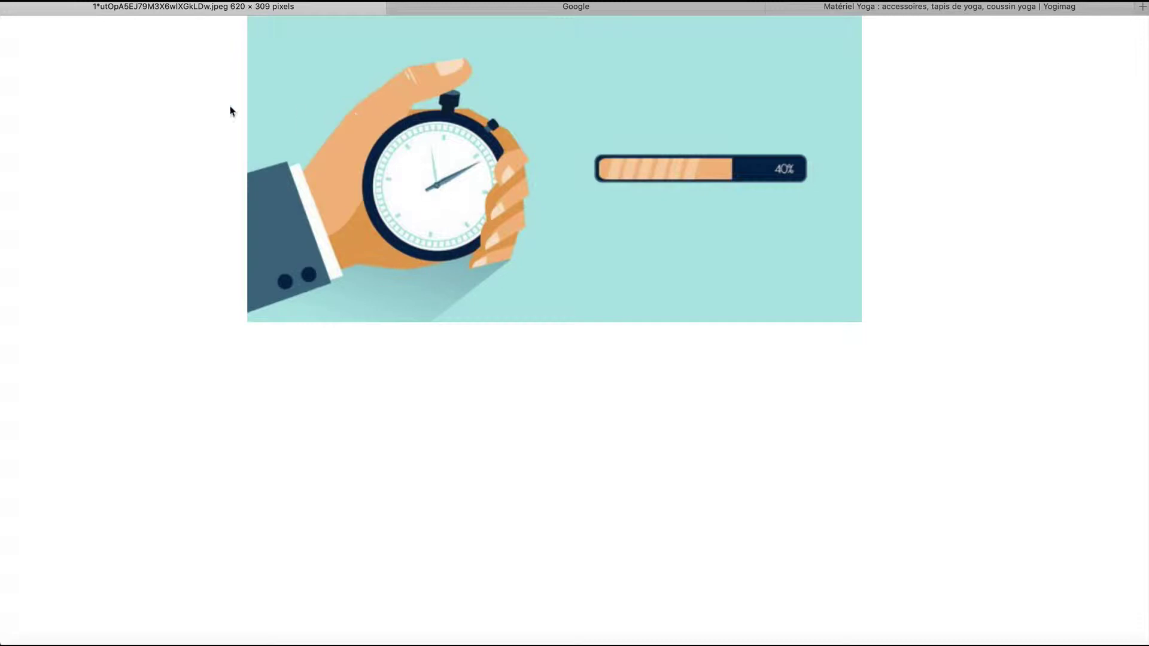
Step: Leave the stopwatch image, search Google for "page insight" and open the PageSpeed Insights result from Google Developers
{"action": "left_click", "coordinate": [9, 6]}
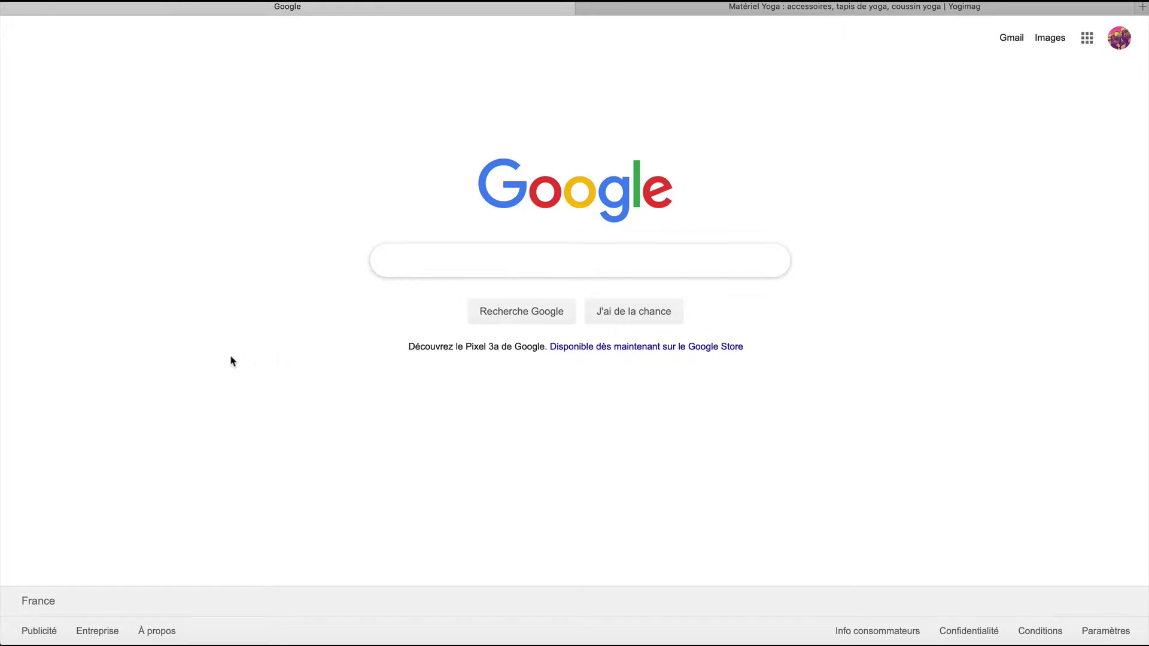
{"action": "type", "text": "p"}
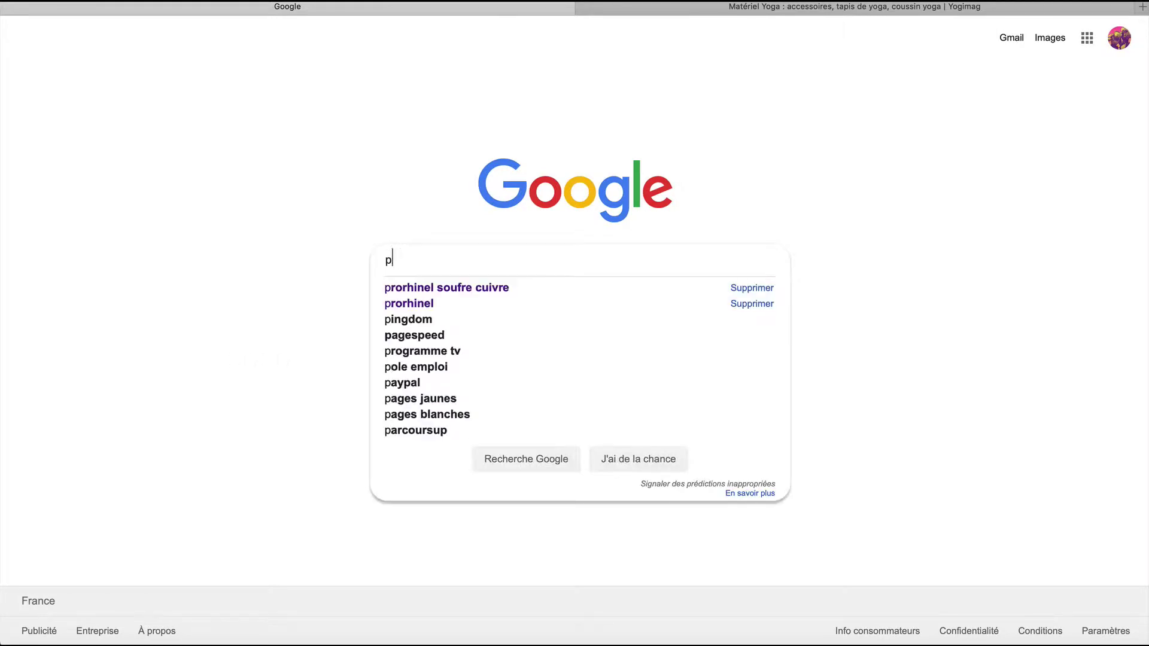
{"action": "type", "text": "age insi"}
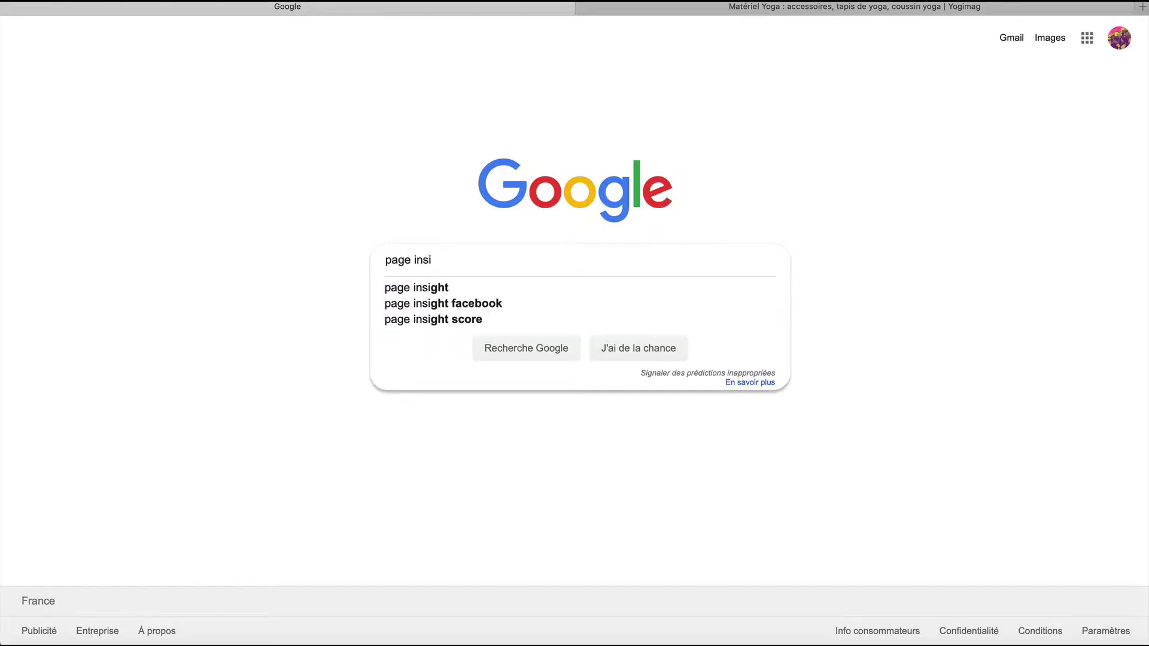
{"action": "left_click", "coordinate": [383, 289]}
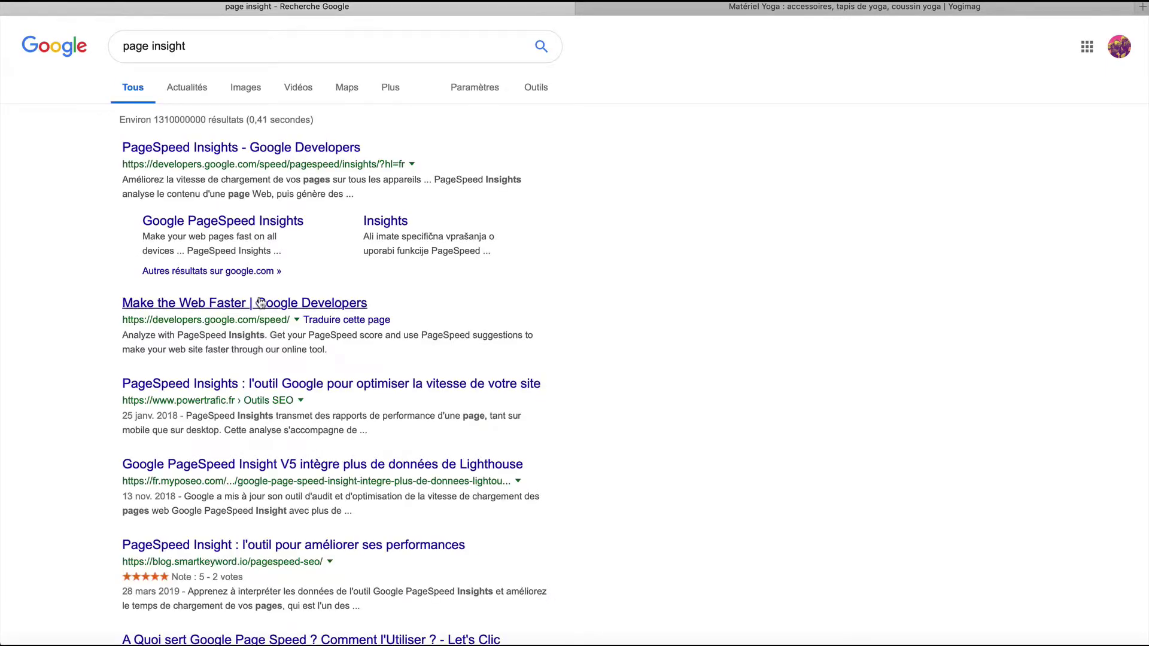
{"action": "left_click", "coordinate": [271, 168]}
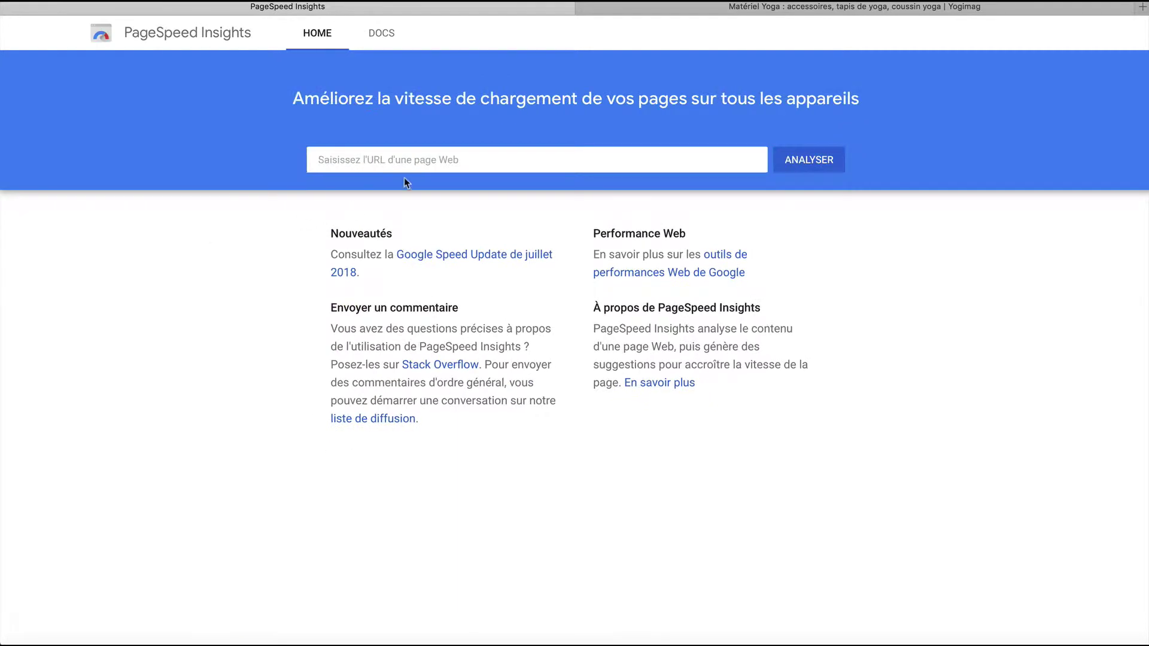
{"action": "left_click", "coordinate": [425, 159]}
{"action": "type", "text": "https://www.yogimag.com/"}
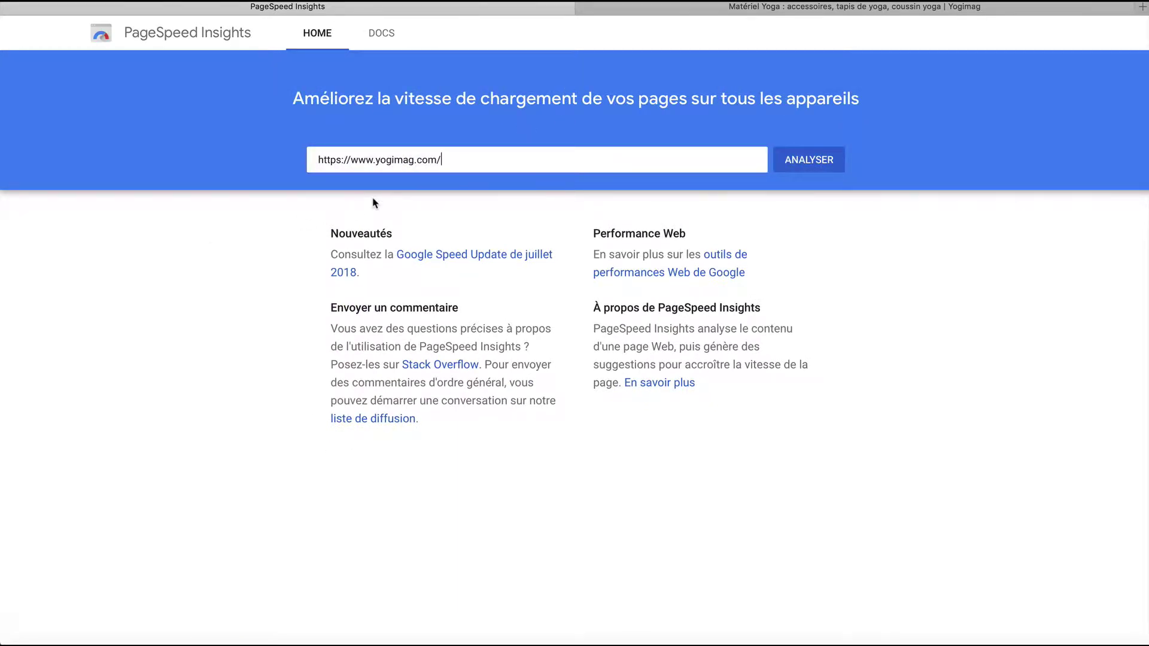
{"action": "left_click", "coordinate": [833, 177]}
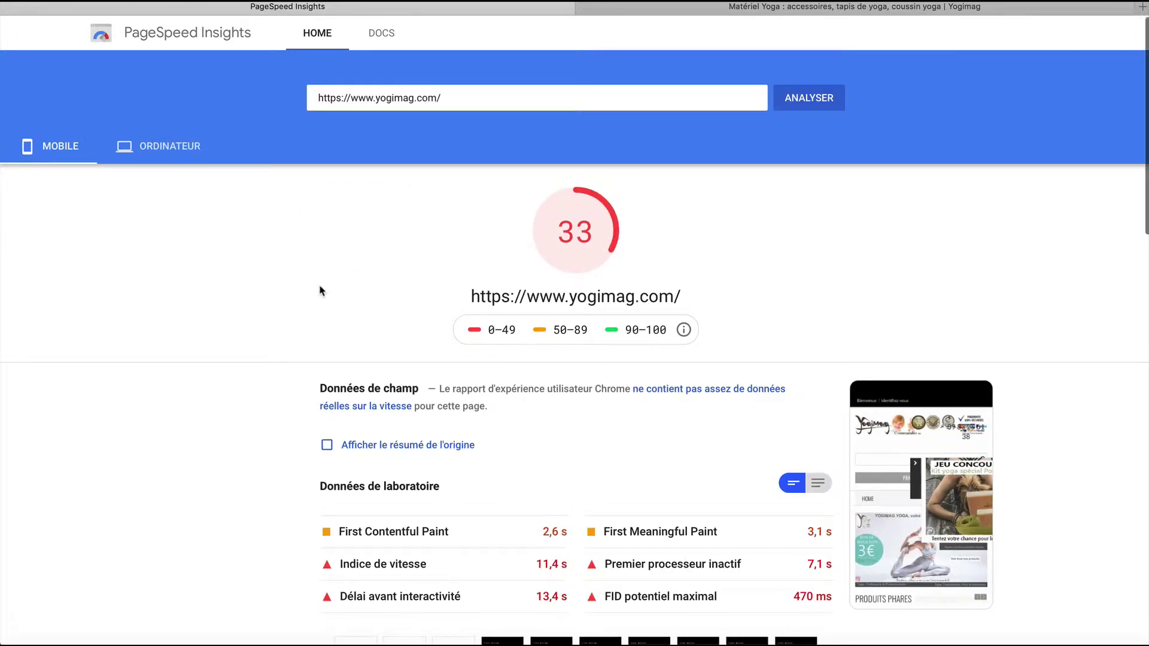
Step: Examine the mobile report's speed score, lab data, loading thumbnails and list of optimisation opportunities
{"action": "scroll", "coordinate": [319, 290], "scroll_direction": "down", "scroll_amount": 1}
{"action": "scroll", "coordinate": [320, 290], "scroll_direction": "up", "scroll_amount": 1}
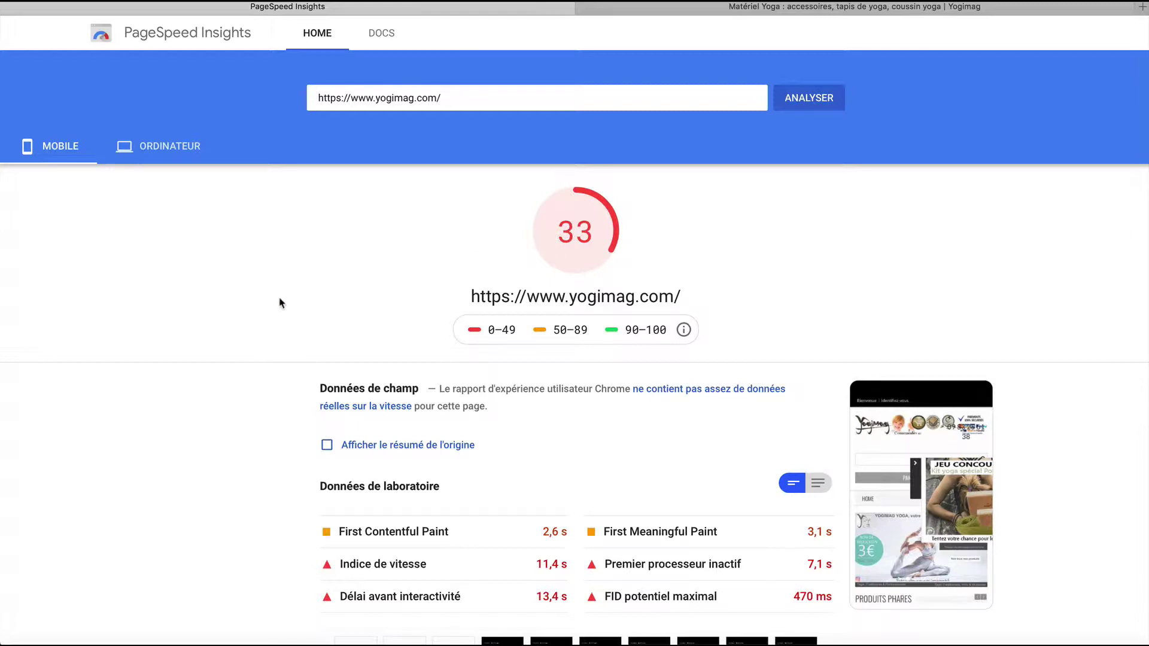
{"action": "scroll", "coordinate": [280, 303], "scroll_direction": "down", "scroll_amount": 6}
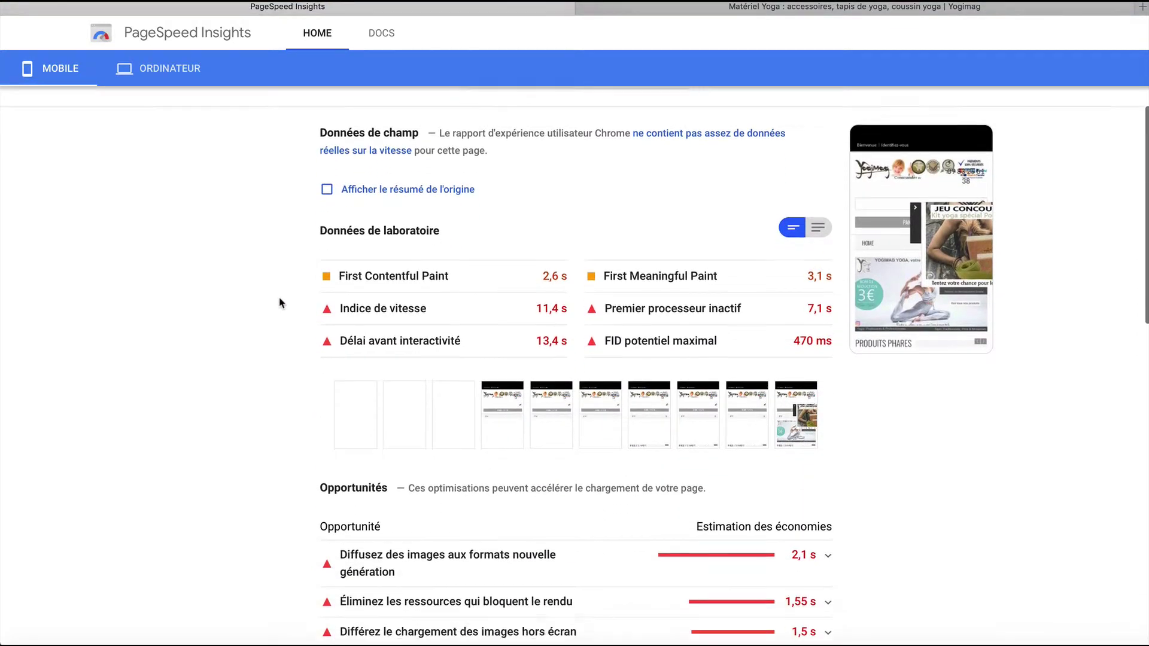
{"action": "scroll", "coordinate": [280, 303], "scroll_direction": "down", "scroll_amount": 4}
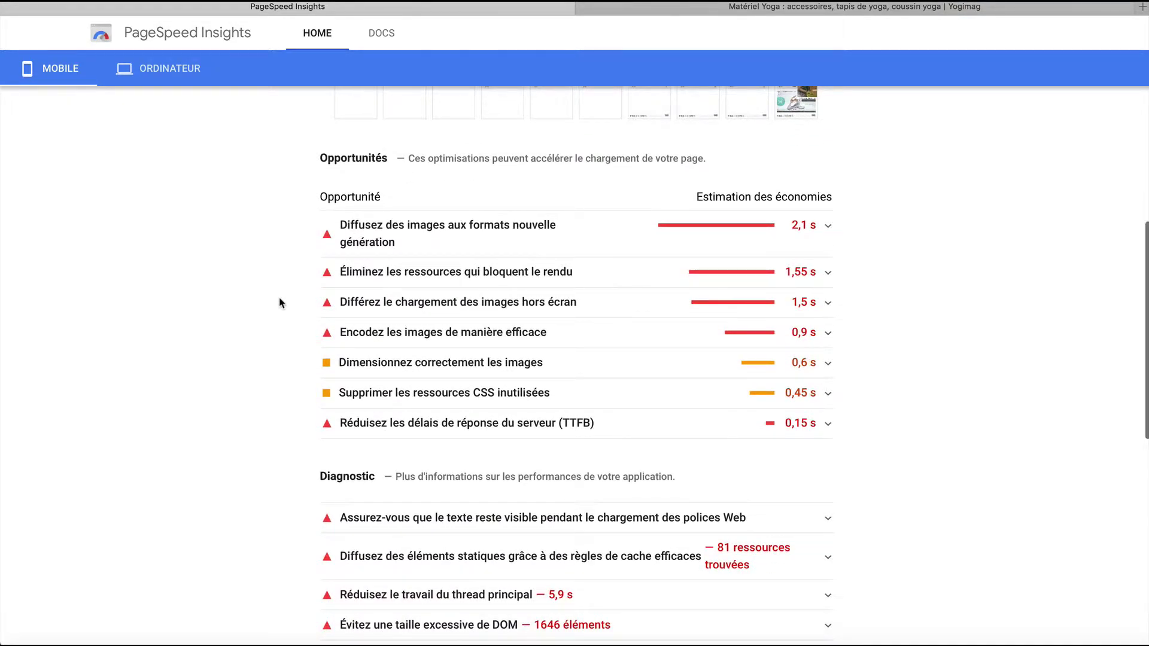
{"action": "scroll", "coordinate": [280, 302], "scroll_direction": "up", "scroll_amount": 9}
{"action": "scroll", "coordinate": [280, 303], "scroll_direction": "down", "scroll_amount": 5}
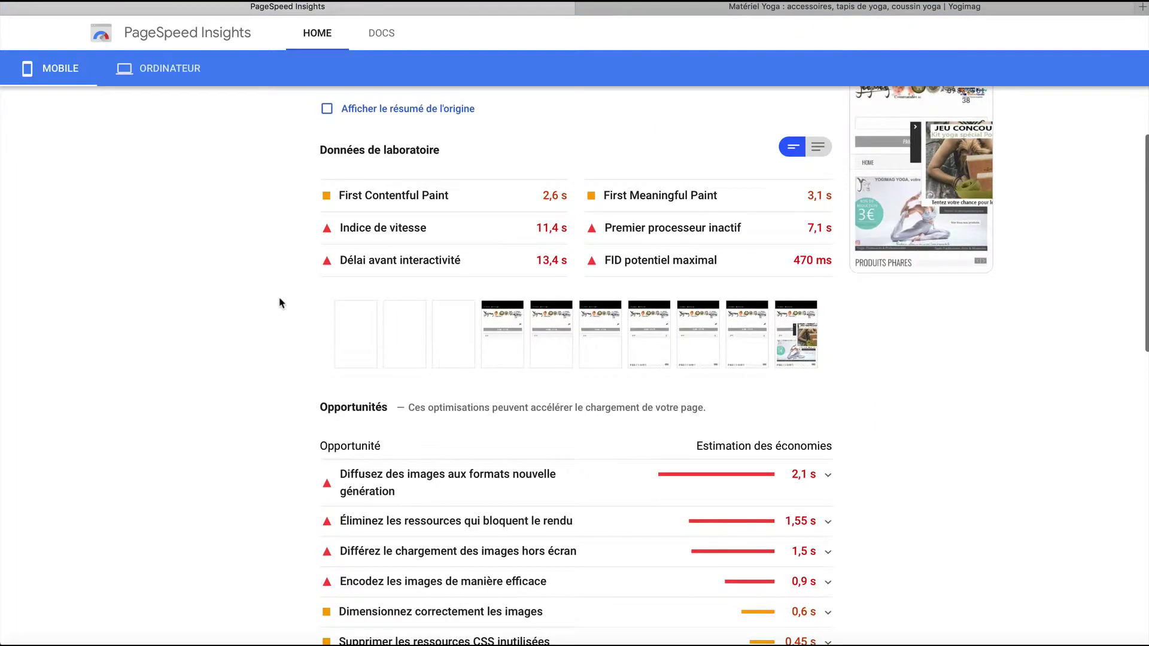
{"action": "scroll", "coordinate": [280, 302], "scroll_direction": "down", "scroll_amount": 4}
{"action": "scroll", "coordinate": [281, 303], "scroll_direction": "up", "scroll_amount": 6}
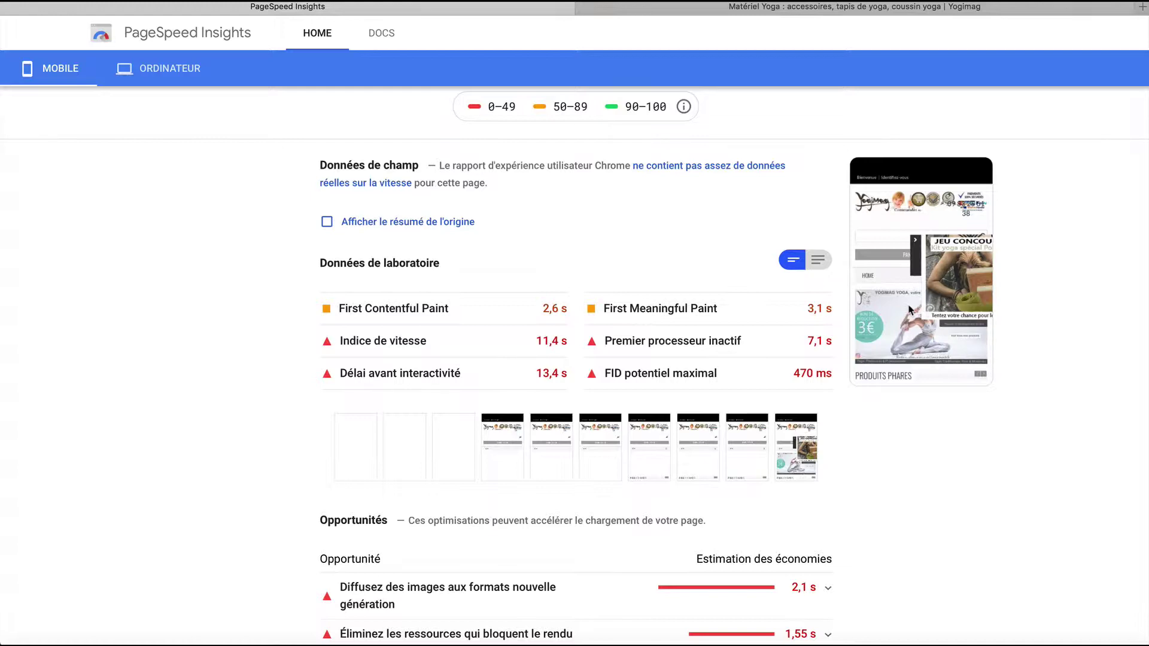
{"action": "scroll", "coordinate": [909, 309], "scroll_direction": "down", "scroll_amount": 7}
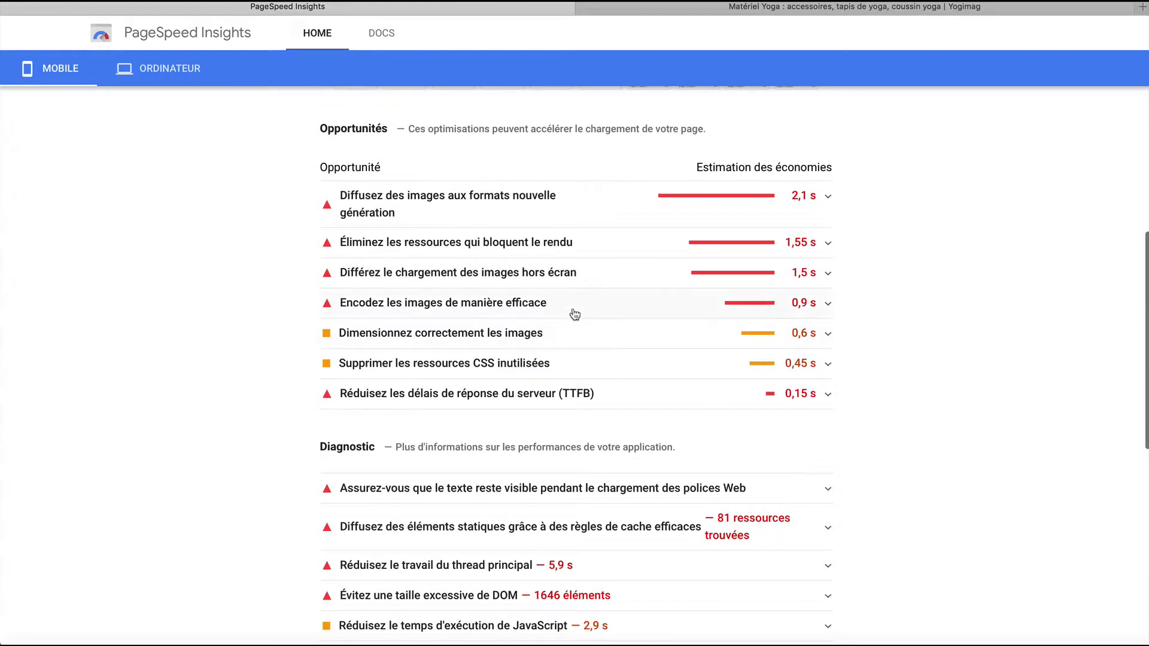
{"action": "scroll", "coordinate": [203, 371], "scroll_direction": "up", "scroll_amount": 1}
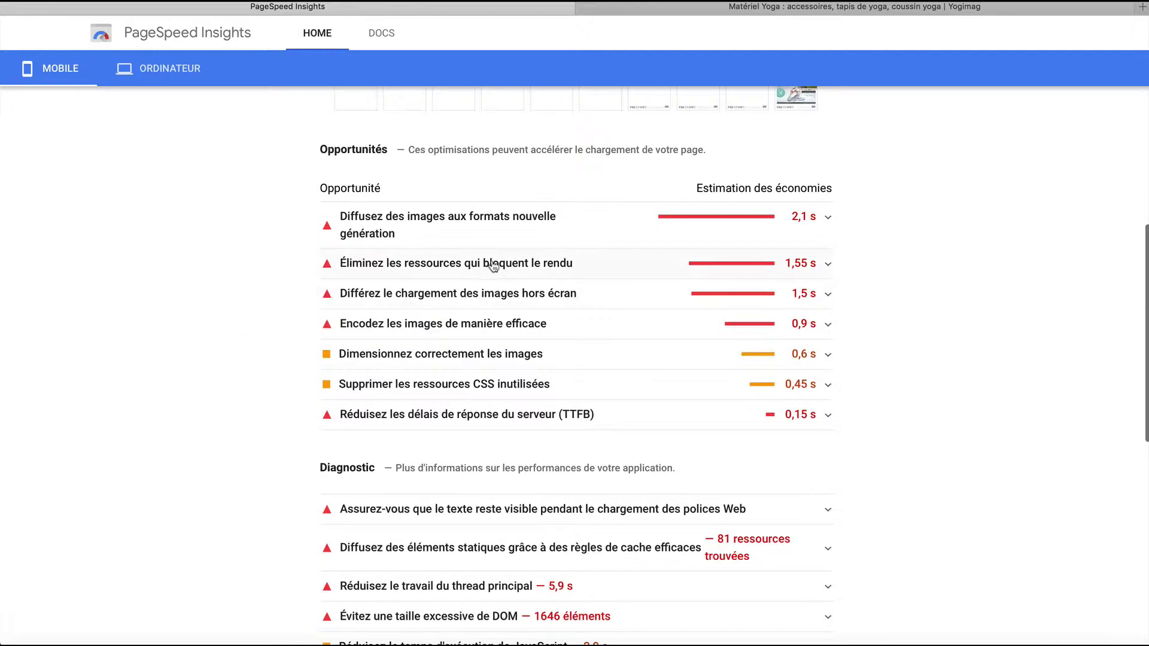
Step: Inspect the mobile opportunity details for next-generation image formats and for render-blocking resources, collapsing each one again
{"action": "left_click", "coordinate": [566, 231]}
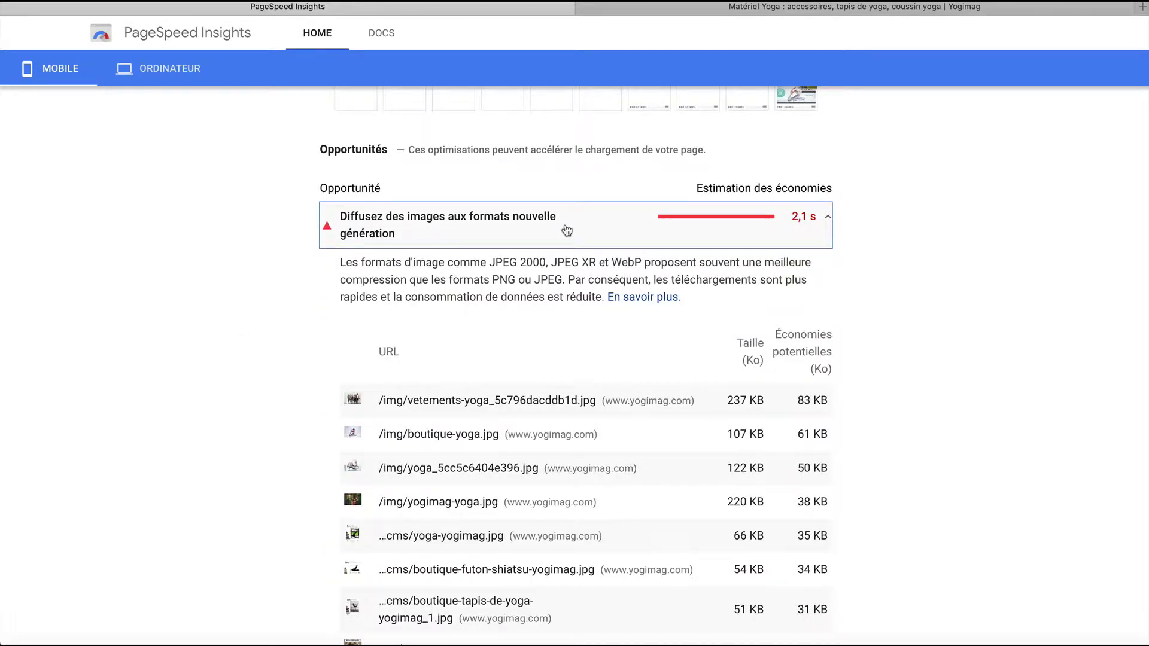
{"action": "left_click", "coordinate": [567, 231]}
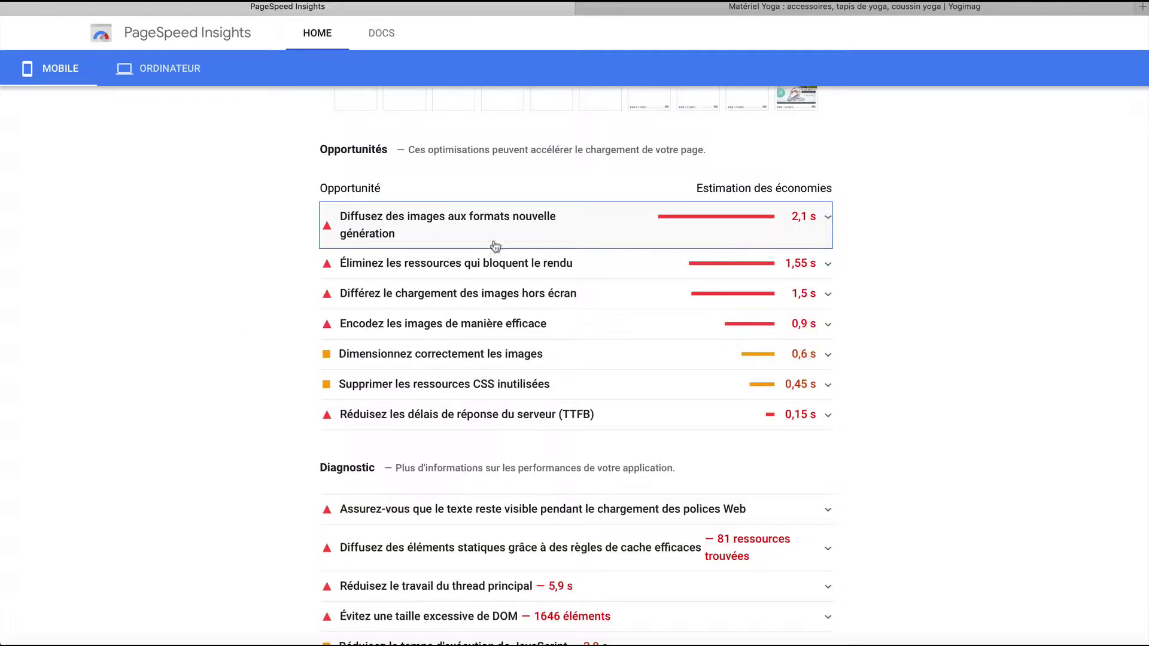
{"action": "left_click", "coordinate": [541, 221]}
{"action": "left_click", "coordinate": [540, 222]}
{"action": "left_click", "coordinate": [397, 262]}
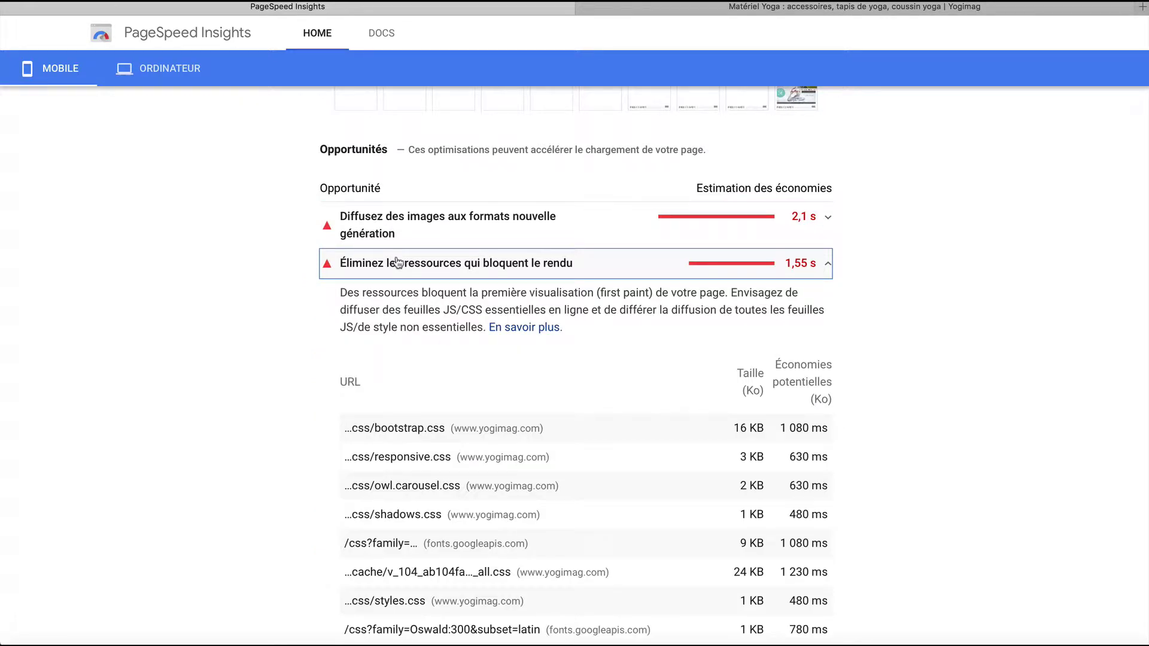
{"action": "left_click", "coordinate": [397, 262]}
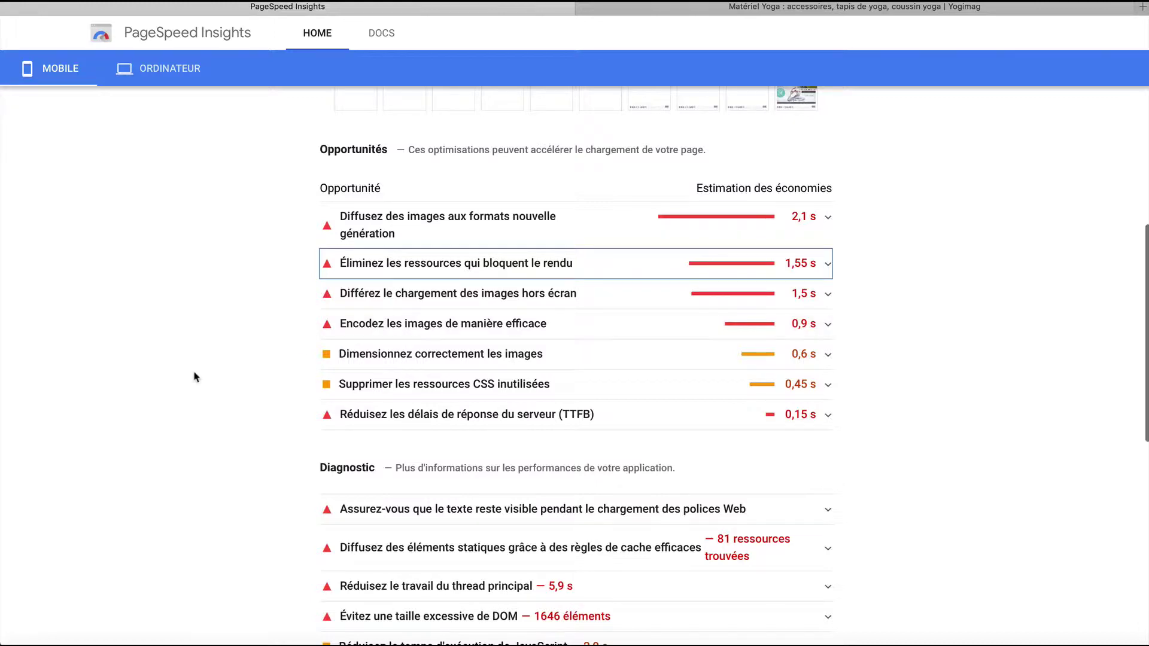
Step: Inspect the mobile diagnostic details on keeping text visible while web fonts load, and collapse them again
{"action": "scroll", "coordinate": [195, 380], "scroll_direction": "down", "scroll_amount": 4}
{"action": "scroll", "coordinate": [289, 388], "scroll_direction": "down", "scroll_amount": 1}
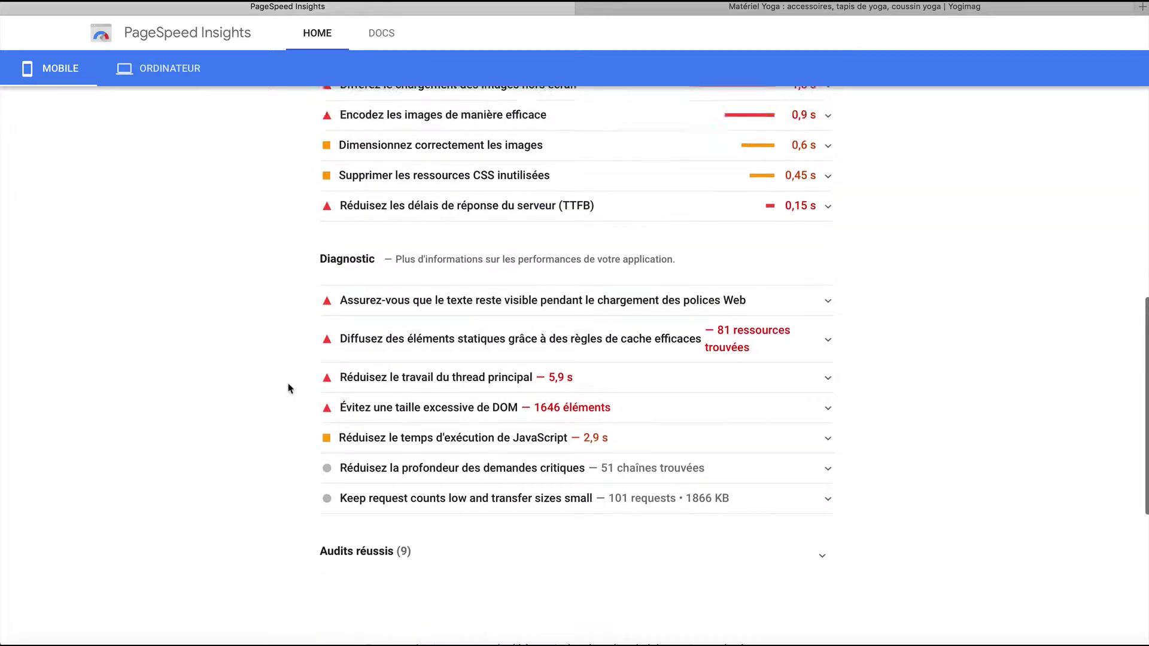
{"action": "scroll", "coordinate": [288, 389], "scroll_direction": "up", "scroll_amount": 1}
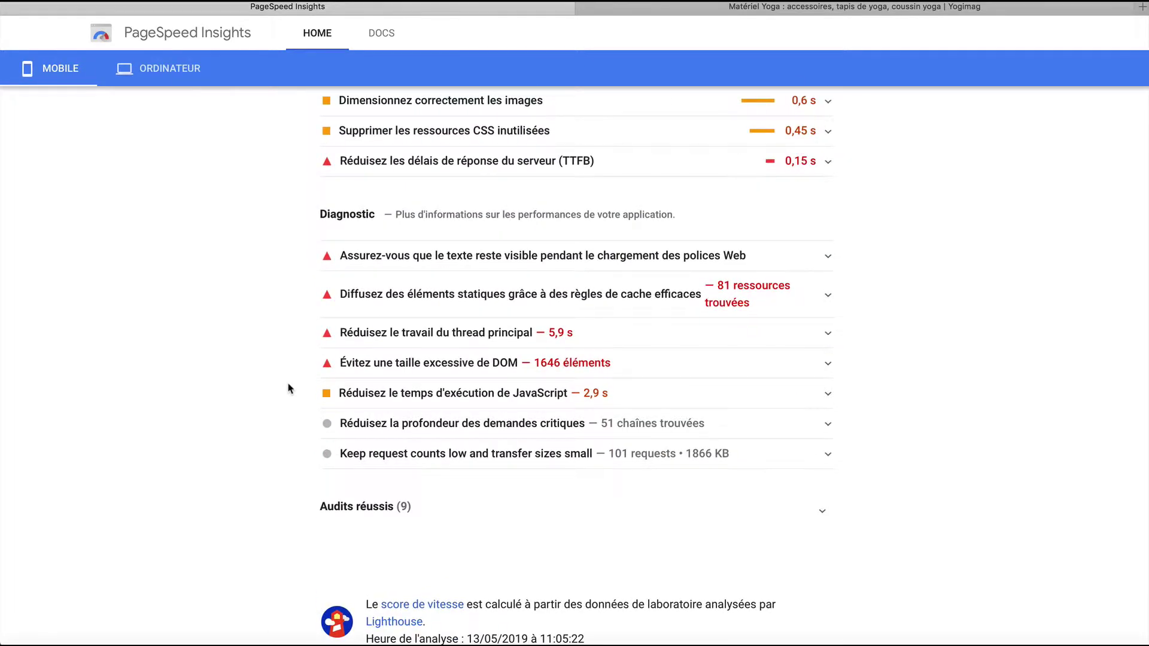
{"action": "left_click", "coordinate": [512, 257]}
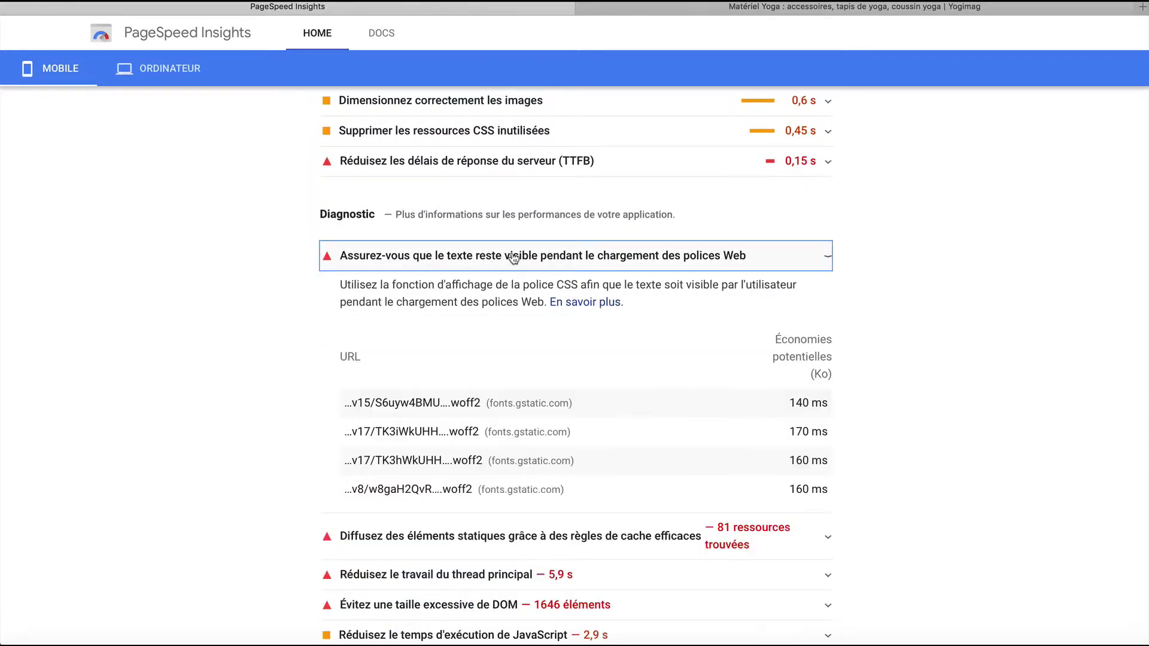
{"action": "left_click", "coordinate": [513, 257]}
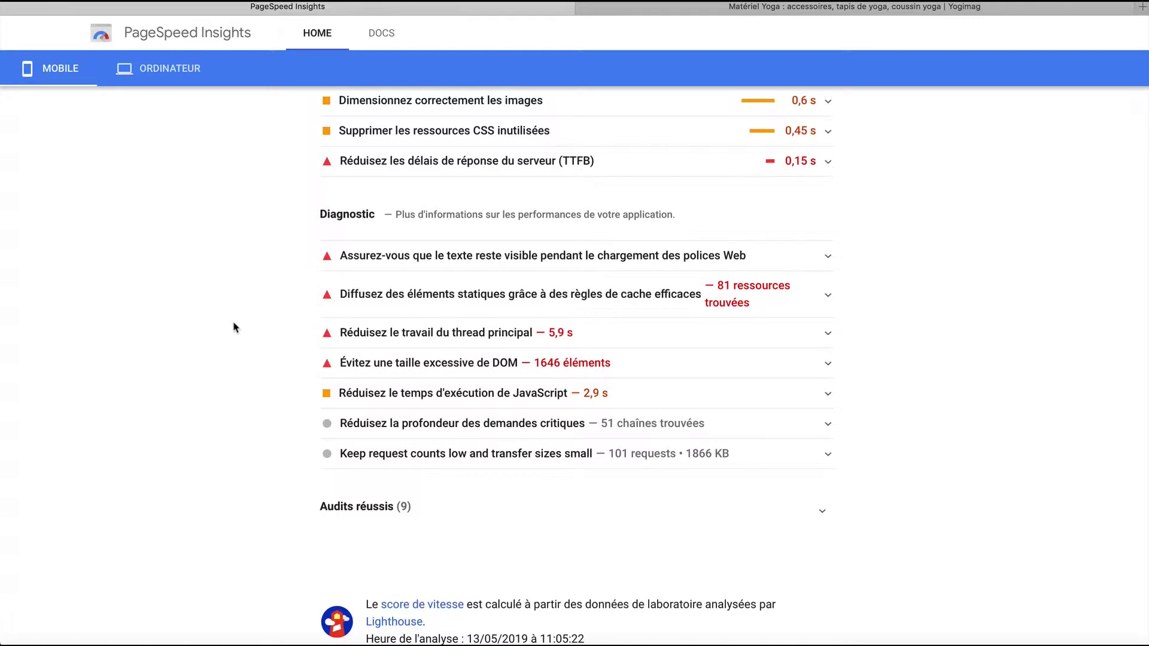
Step: Look back over the mobile report and switch to the desktop (Ordinateur) results
{"action": "scroll", "coordinate": [234, 326], "scroll_direction": "up", "scroll_amount": 10}
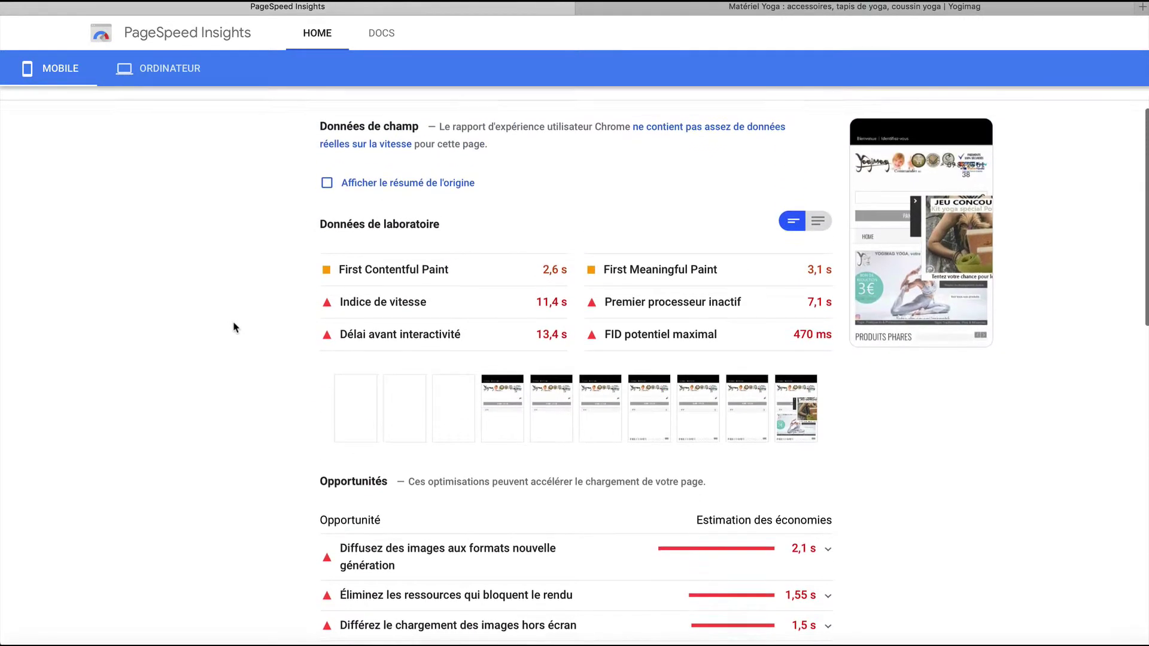
{"action": "scroll", "coordinate": [234, 327], "scroll_direction": "down", "scroll_amount": 6}
{"action": "scroll", "coordinate": [234, 327], "scroll_direction": "down", "scroll_amount": 4}
{"action": "scroll", "coordinate": [234, 327], "scroll_direction": "up", "scroll_amount": 15}
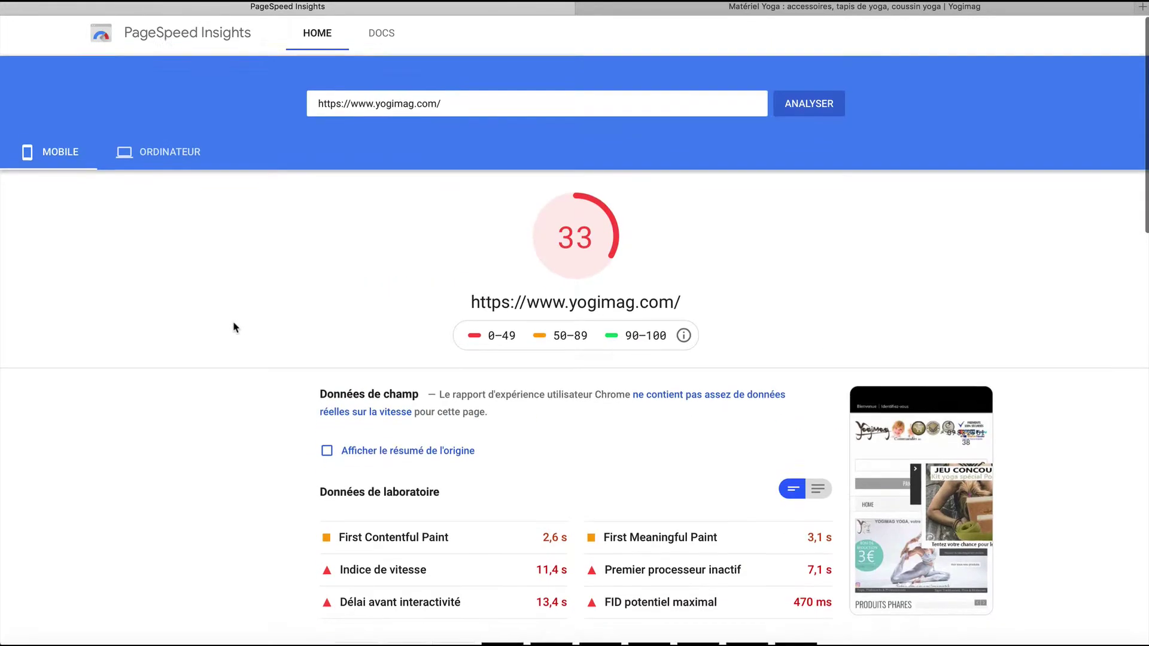
{"action": "left_click", "coordinate": [182, 157]}
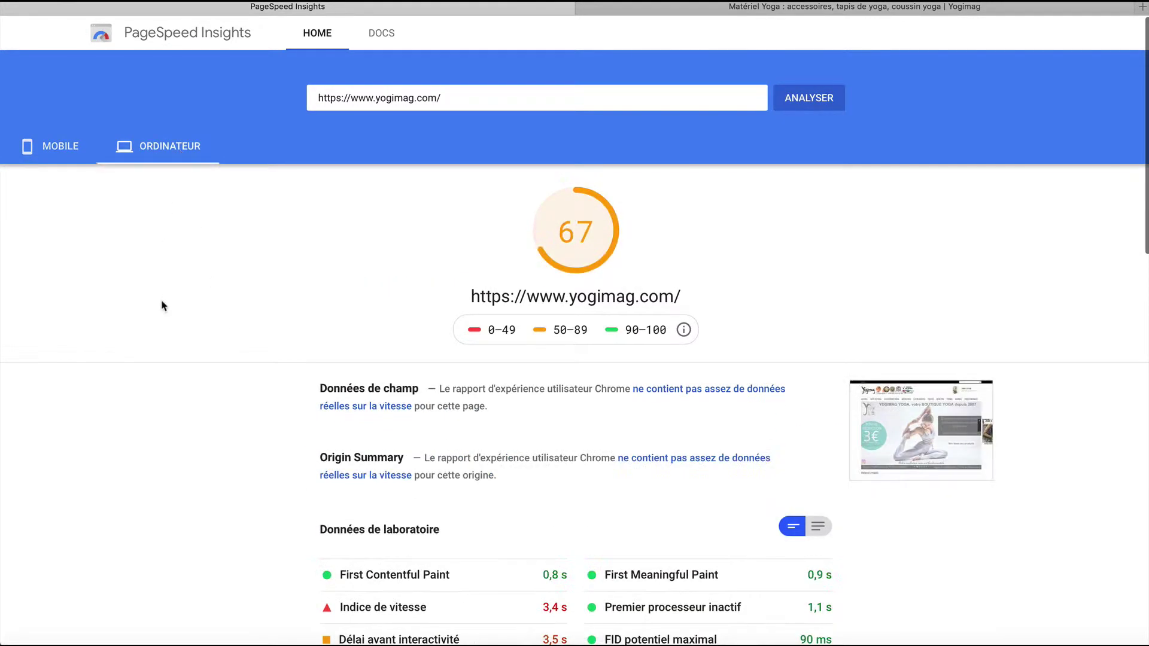
Step: Review the desktop report's opportunities and diagnostics, and check the details of the render-blocking resources opportunity
{"action": "scroll", "coordinate": [233, 384], "scroll_direction": "down", "scroll_amount": 4}
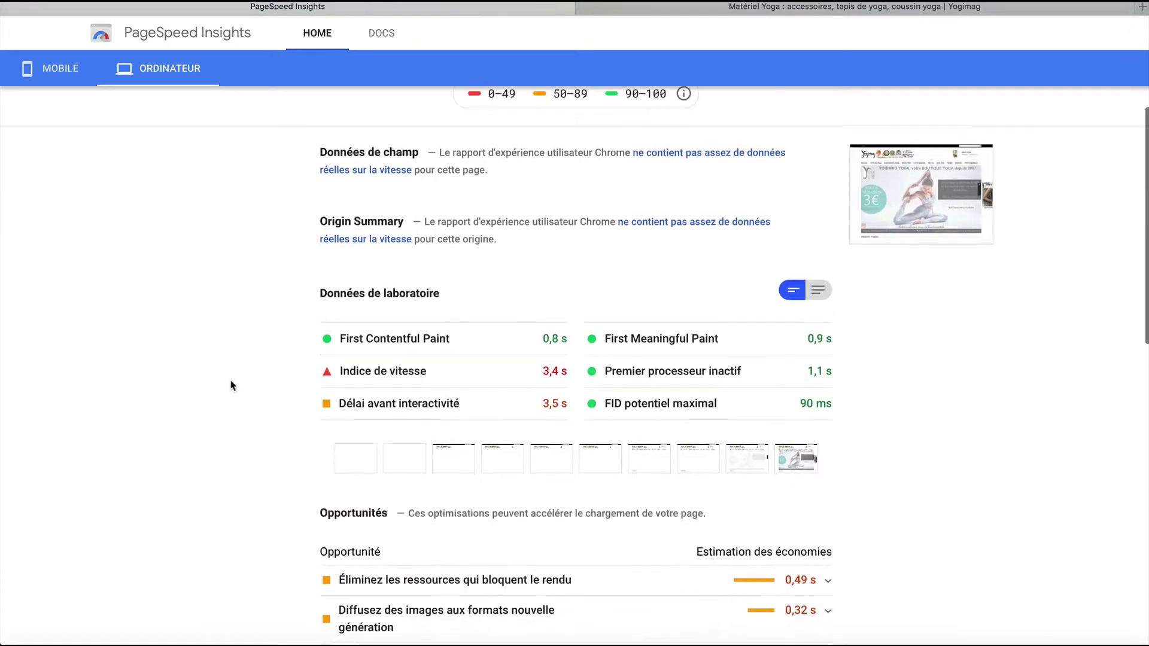
{"action": "scroll", "coordinate": [232, 384], "scroll_direction": "down", "scroll_amount": 8}
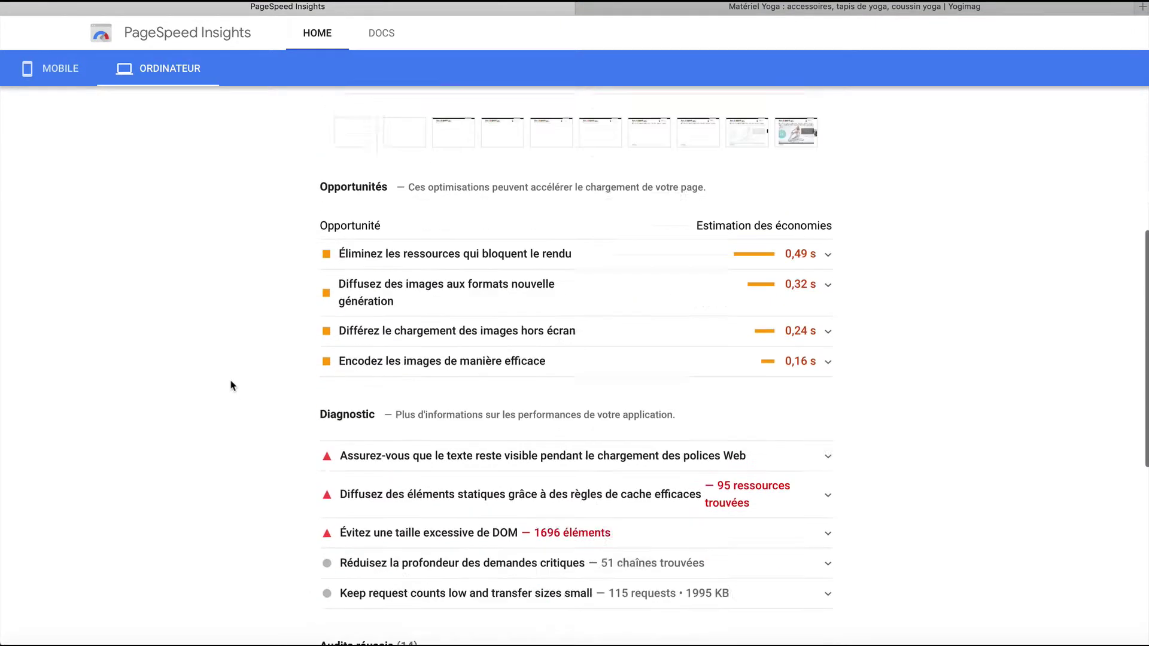
{"action": "scroll", "coordinate": [232, 385], "scroll_direction": "up", "scroll_amount": 4}
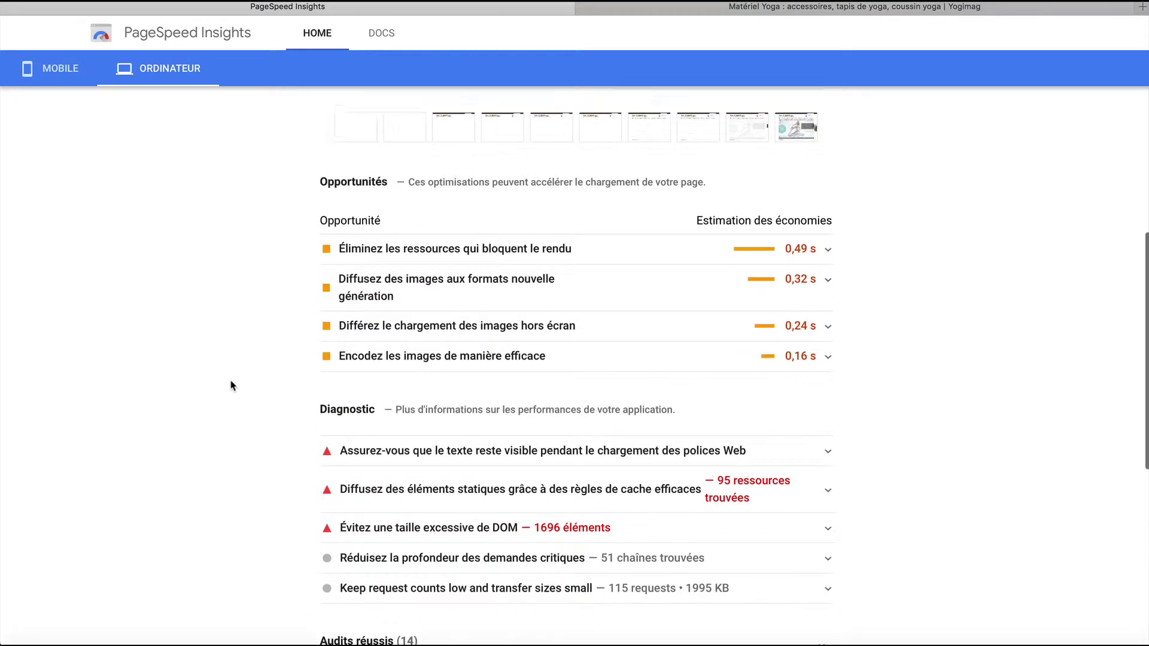
{"action": "scroll", "coordinate": [233, 385], "scroll_direction": "down", "scroll_amount": 2}
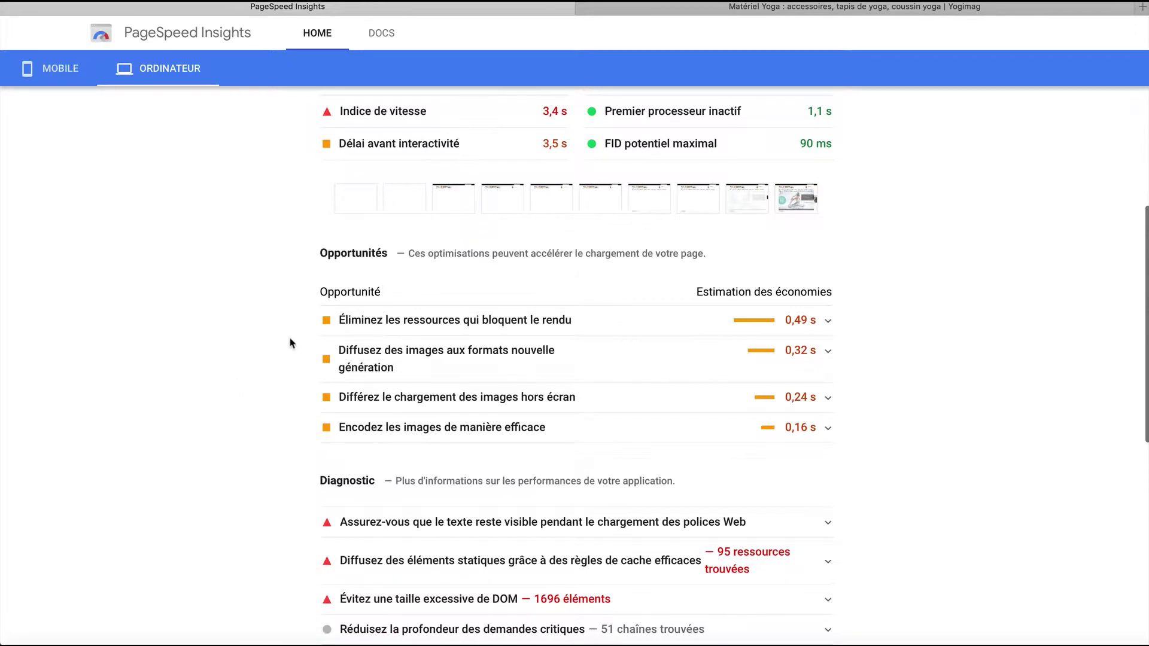
{"action": "left_click", "coordinate": [437, 327]}
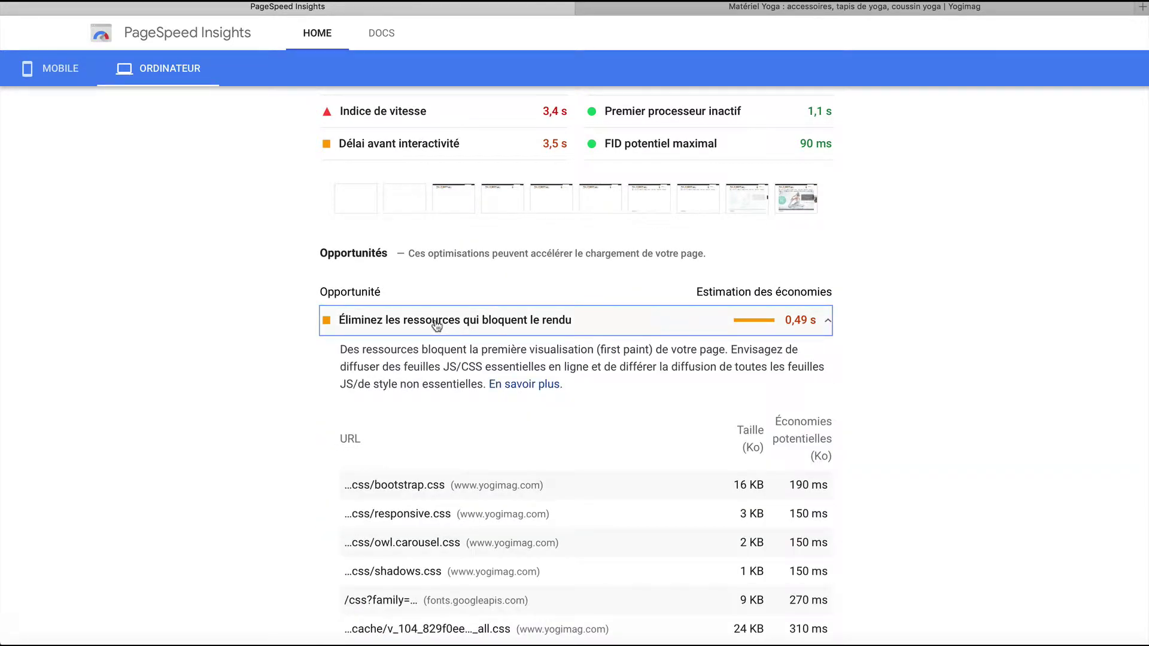
{"action": "left_click", "coordinate": [437, 326]}
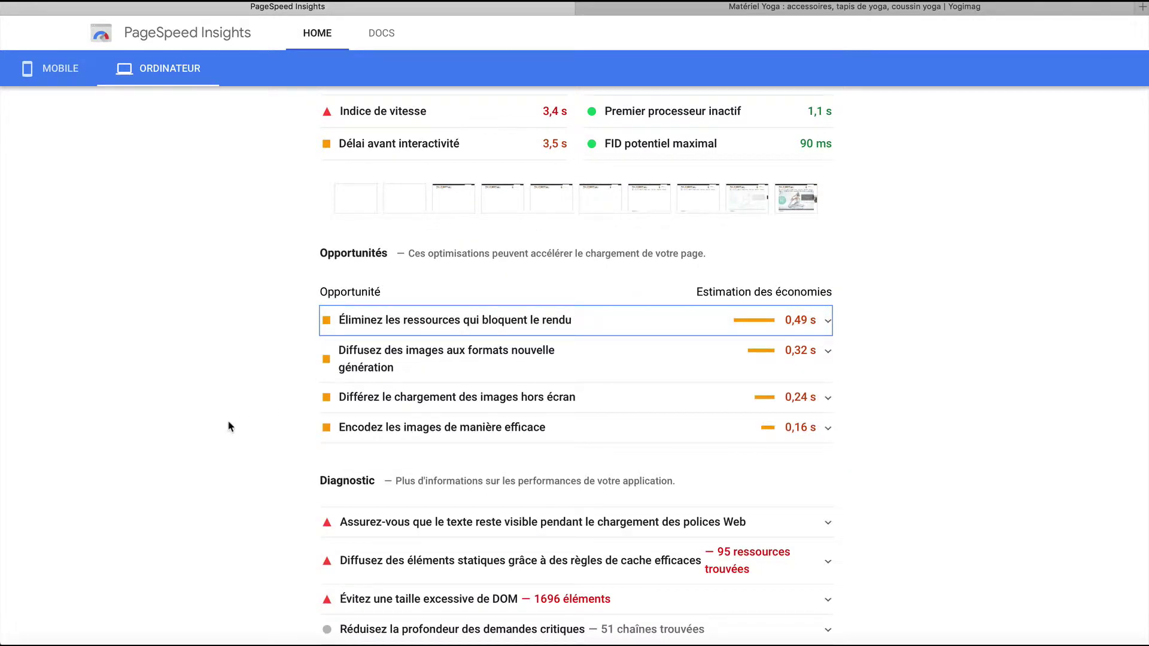
Step: Compare the desktop lab data with the opportunities and check the image details under the next-generation formats opportunity
{"action": "scroll", "coordinate": [229, 426], "scroll_direction": "up", "scroll_amount": 5}
{"action": "scroll", "coordinate": [229, 426], "scroll_direction": "down", "scroll_amount": 3}
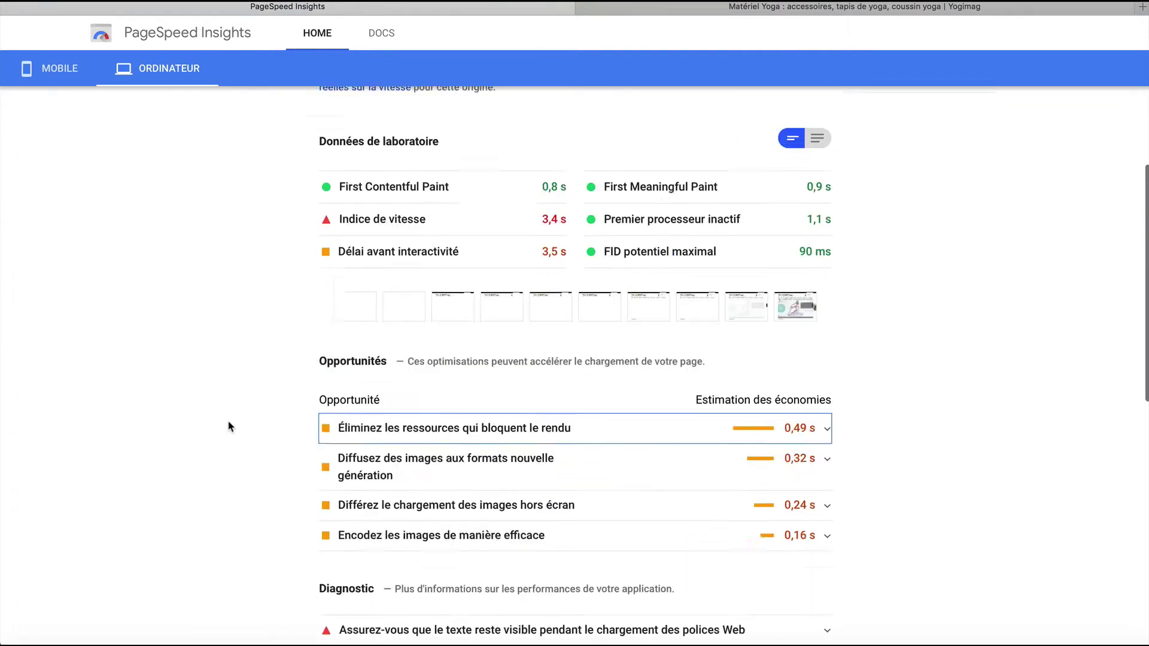
{"action": "scroll", "coordinate": [229, 426], "scroll_direction": "down", "scroll_amount": 1}
{"action": "scroll", "coordinate": [230, 426], "scroll_direction": "down", "scroll_amount": 4}
{"action": "scroll", "coordinate": [229, 426], "scroll_direction": "up", "scroll_amount": 1}
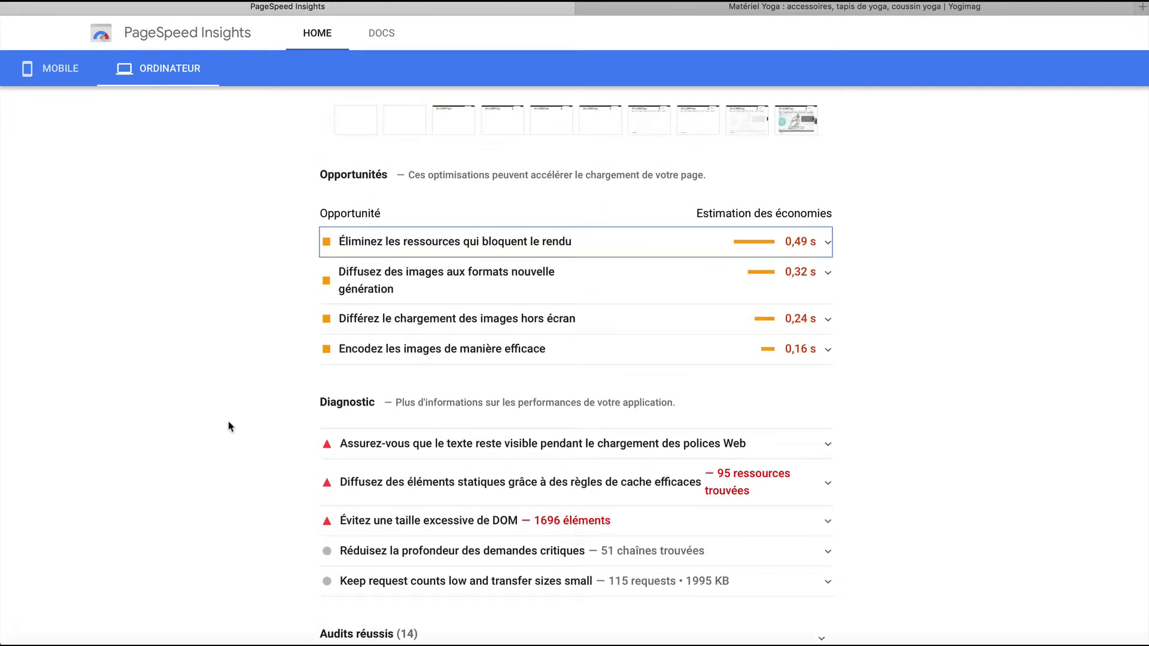
{"action": "left_click", "coordinate": [429, 296]}
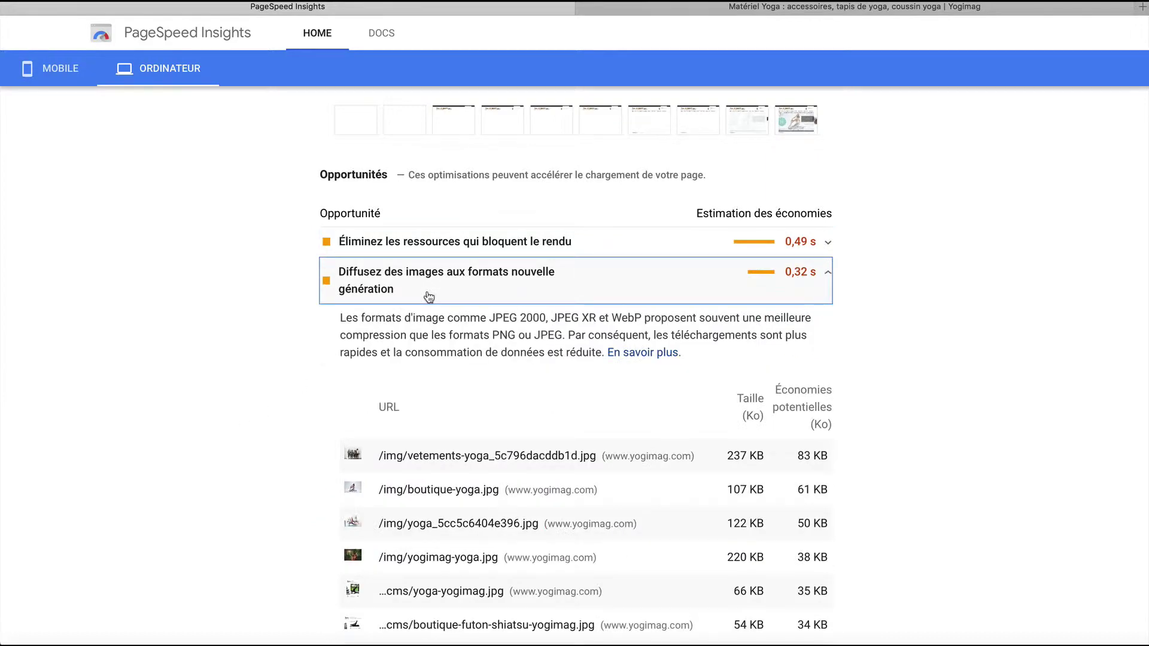
{"action": "left_click", "coordinate": [429, 297]}
{"action": "double_click", "coordinate": [412, 322]}
{"action": "left_click", "coordinate": [281, 347]}
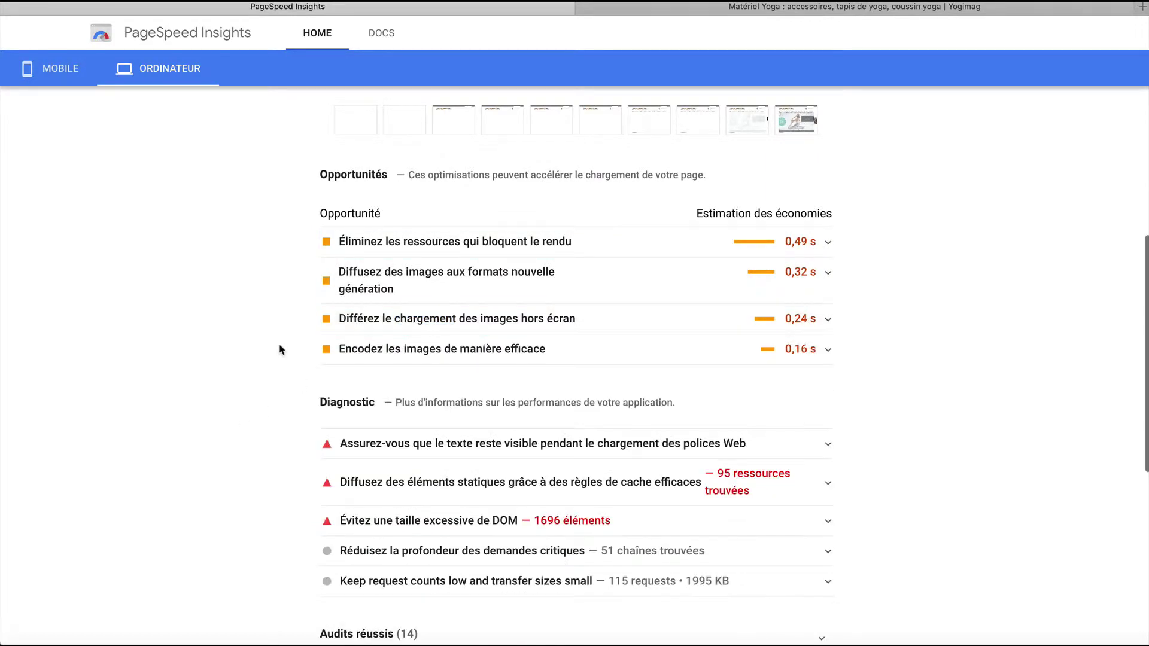
Step: Examine the images listed under the desktop report's next-generation formats opportunity, and collapse the list again
{"action": "left_click", "coordinate": [412, 283]}
{"action": "scroll", "coordinate": [376, 467], "scroll_direction": "down", "scroll_amount": 3}
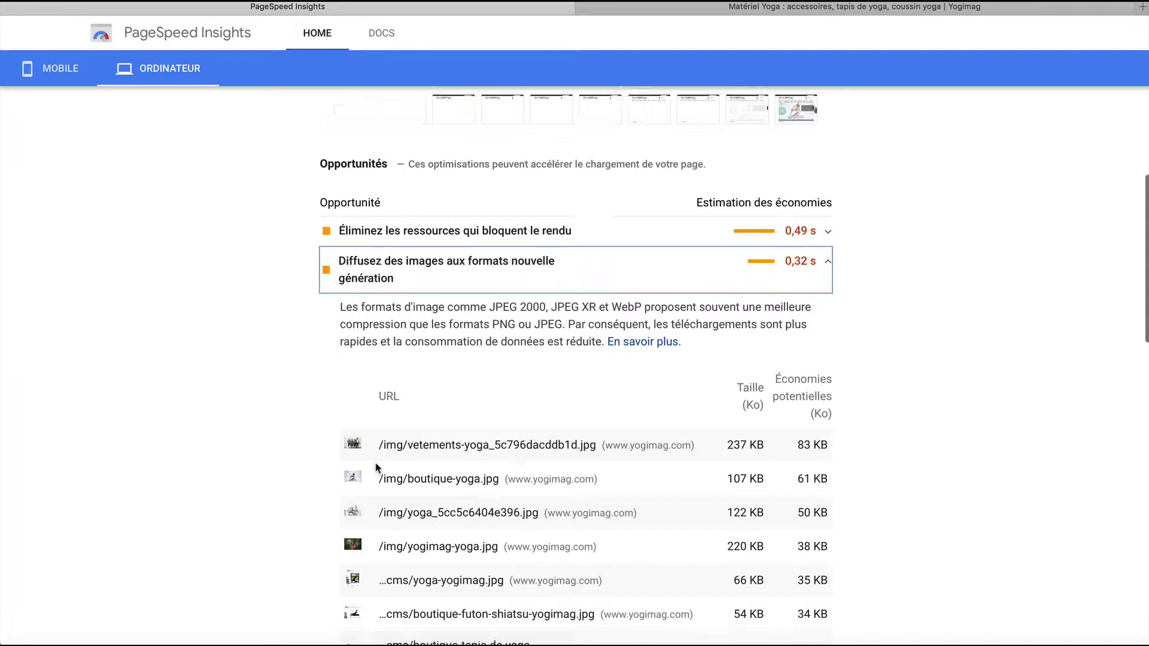
{"action": "scroll", "coordinate": [376, 466], "scroll_direction": "down", "scroll_amount": 3}
{"action": "scroll", "coordinate": [613, 324], "scroll_direction": "up", "scroll_amount": 5}
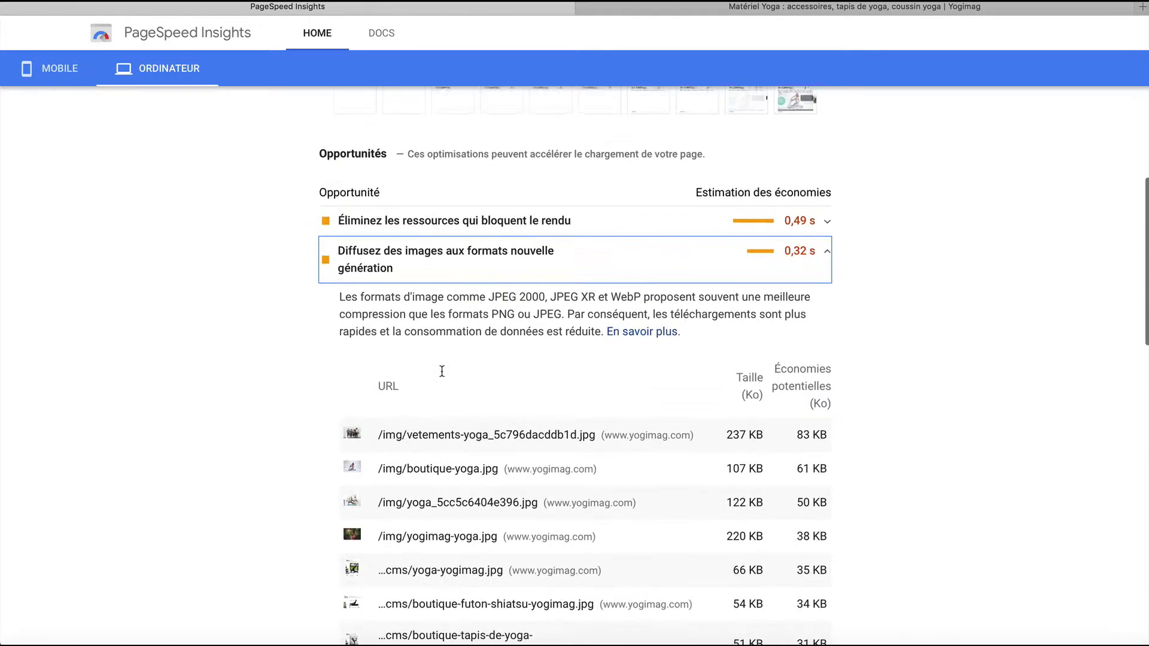
{"action": "scroll", "coordinate": [613, 323], "scroll_direction": "down", "scroll_amount": 1}
{"action": "left_click", "coordinate": [480, 269]}
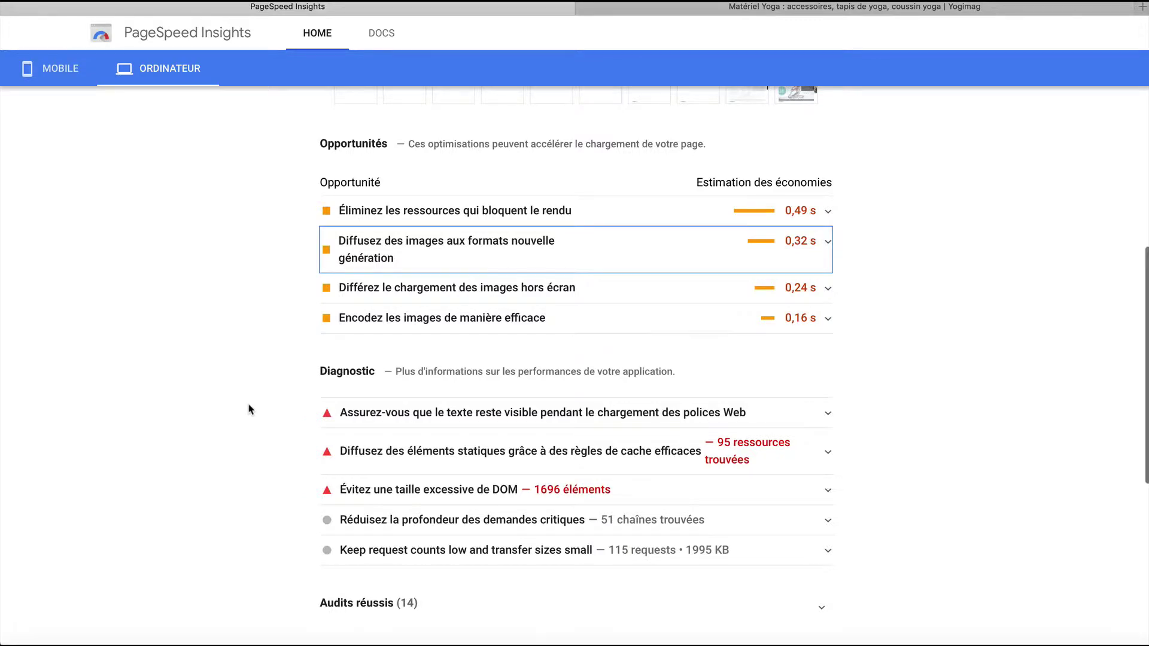
Step: Recheck the desktop lab data against the suggested opportunities and return to the overall score of the report
{"action": "scroll", "coordinate": [250, 409], "scroll_direction": "up", "scroll_amount": 1}
{"action": "scroll", "coordinate": [249, 407], "scroll_direction": "up", "scroll_amount": 5}
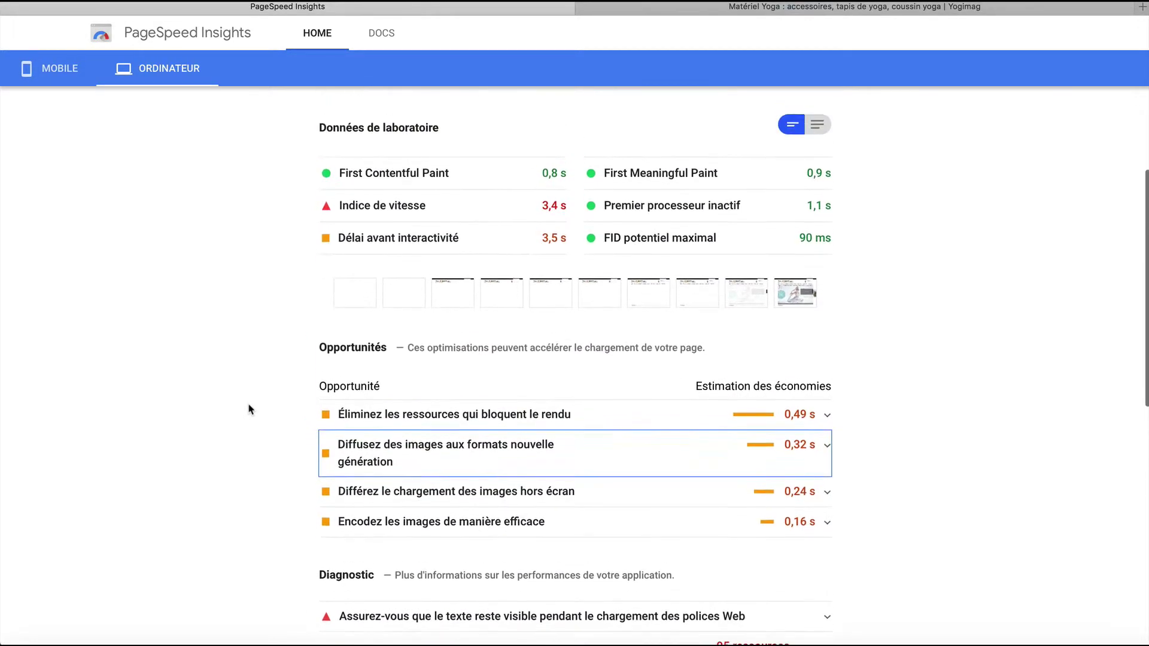
{"action": "scroll", "coordinate": [249, 406], "scroll_direction": "down", "scroll_amount": 5}
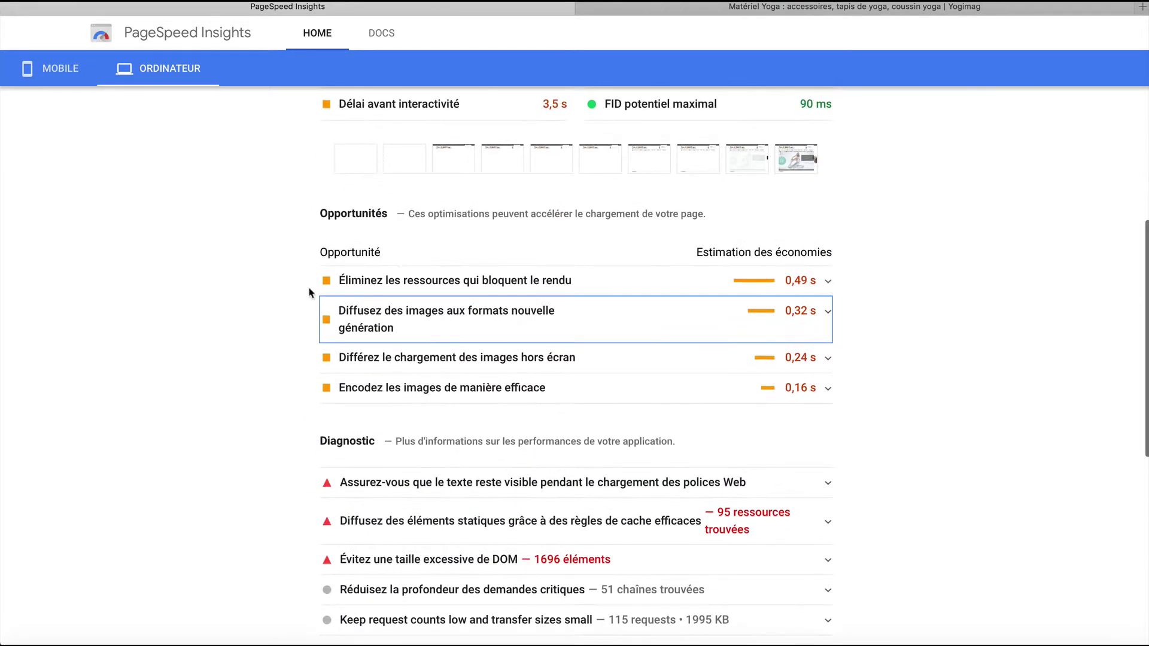
{"action": "left_click", "coordinate": [344, 316]}
{"action": "left_click", "coordinate": [344, 315]}
{"action": "left_click", "coordinate": [226, 346]}
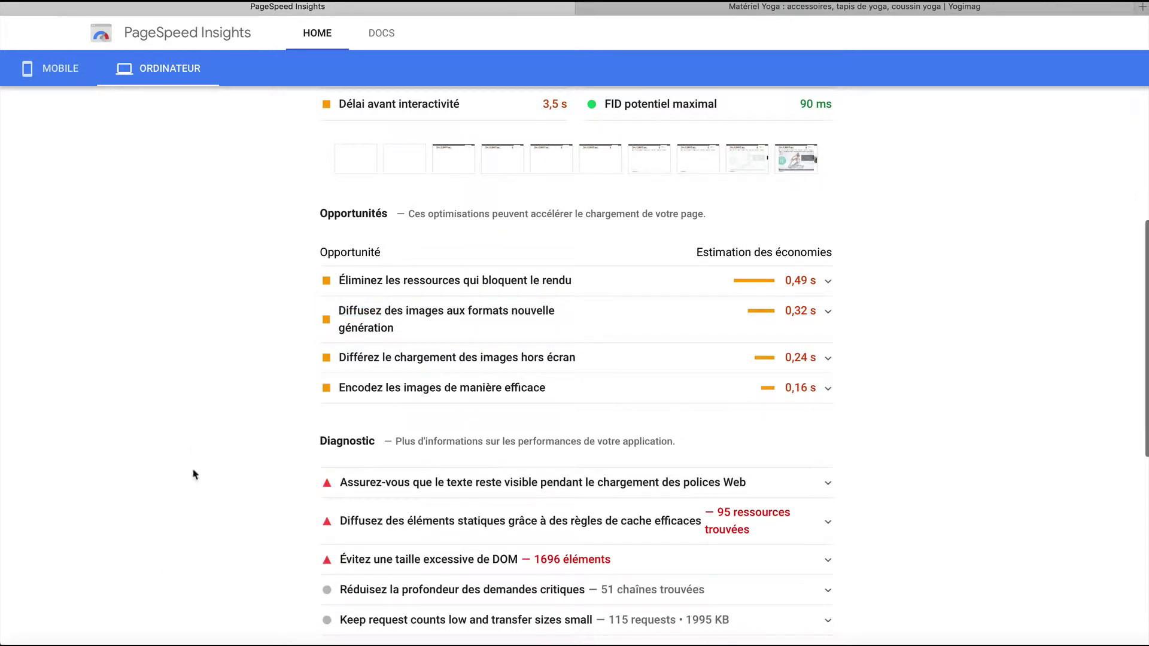
{"action": "scroll", "coordinate": [198, 437], "scroll_direction": "up", "scroll_amount": 10}
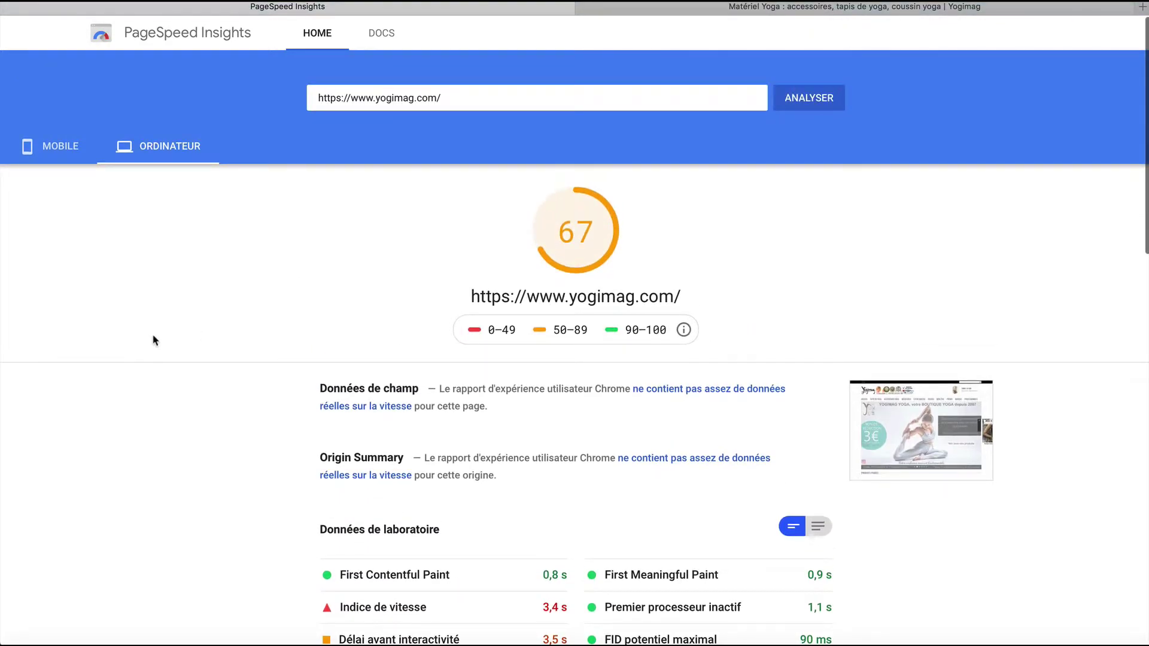
Step: Go back to the Google results, search for "gtmetrix" and open the gtmetrix.com site
{"action": "scroll", "coordinate": [177, 348], "scroll_direction": "left", "scroll_amount": 10}
{"action": "scroll", "coordinate": [177, 352], "scroll_direction": "left", "scroll_amount": 10}
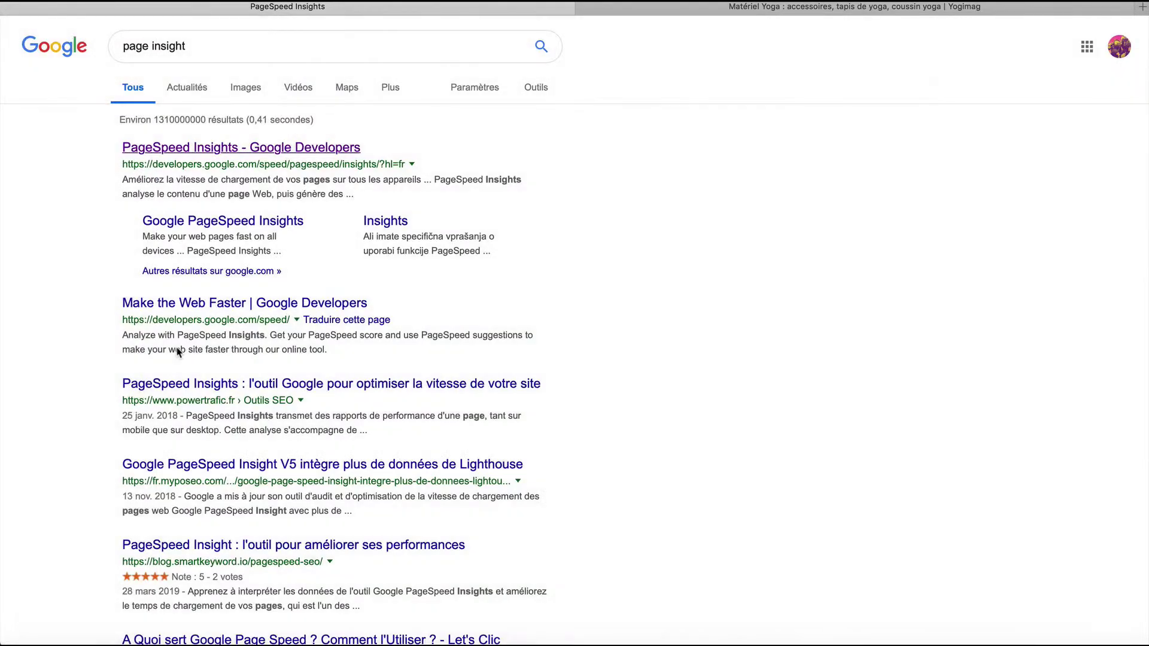
{"action": "left_click", "coordinate": [216, 55]}
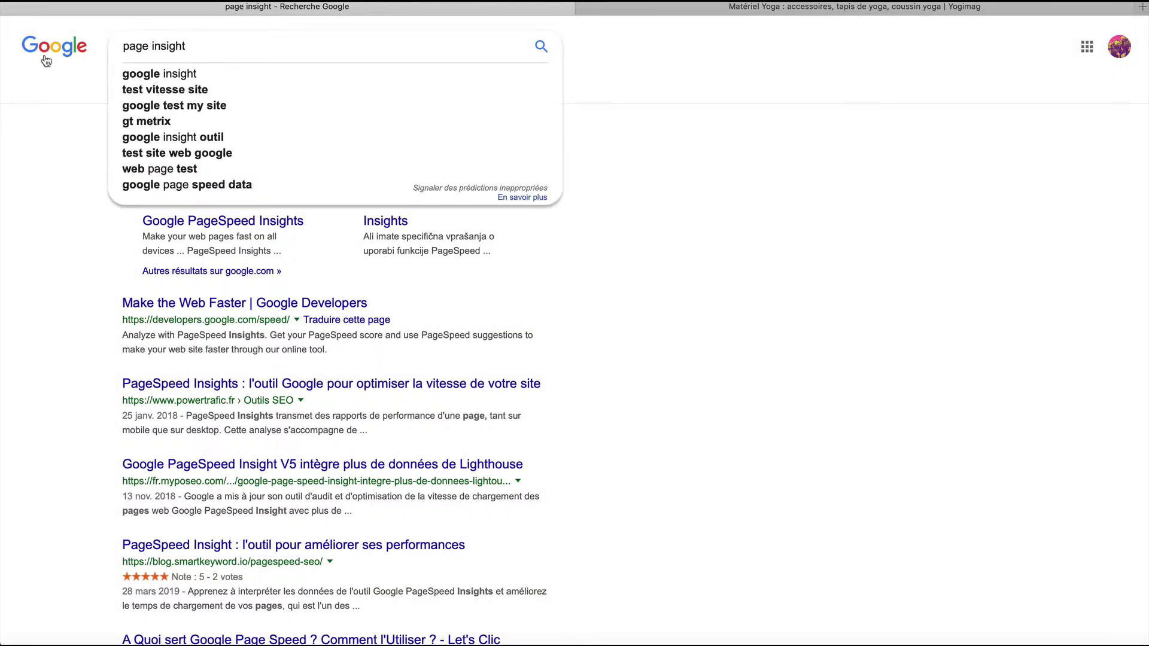
{"action": "triple_click", "coordinate": [161, 47]}
{"action": "type", "text": "g"}
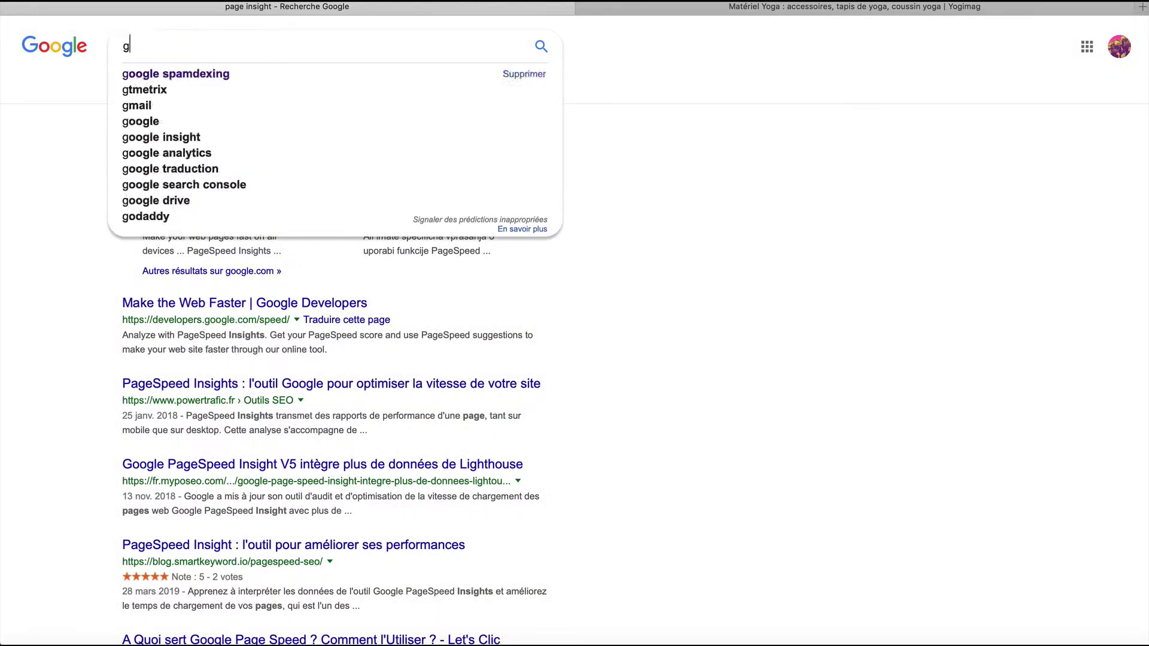
{"action": "type", "text": "tm"}
{"action": "left_click", "coordinate": [173, 71]}
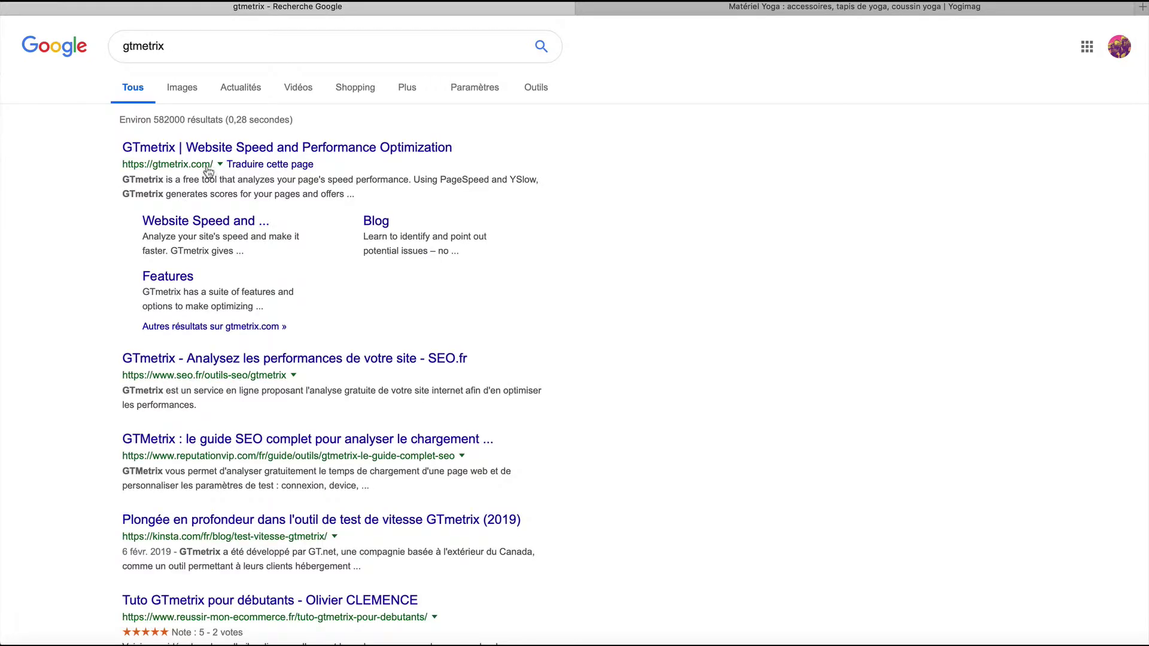
{"action": "left_click", "coordinate": [209, 172]}
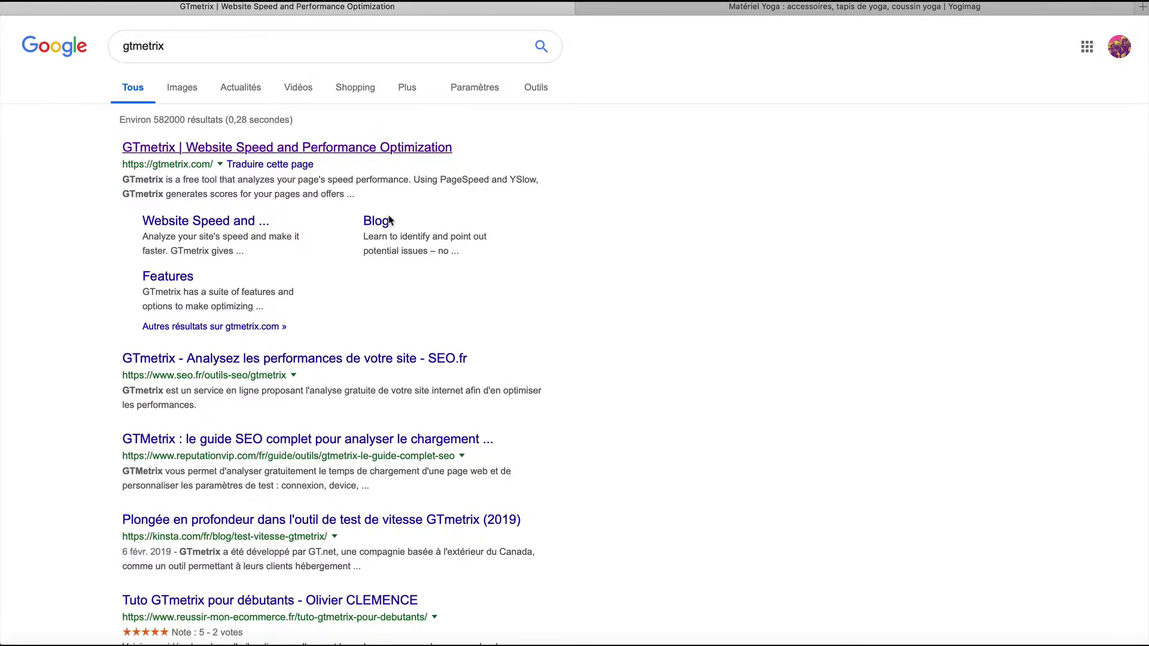
{"action": "left_click", "coordinate": [283, 328]}
{"action": "type", "text": "https://www.yogimag.com/"}
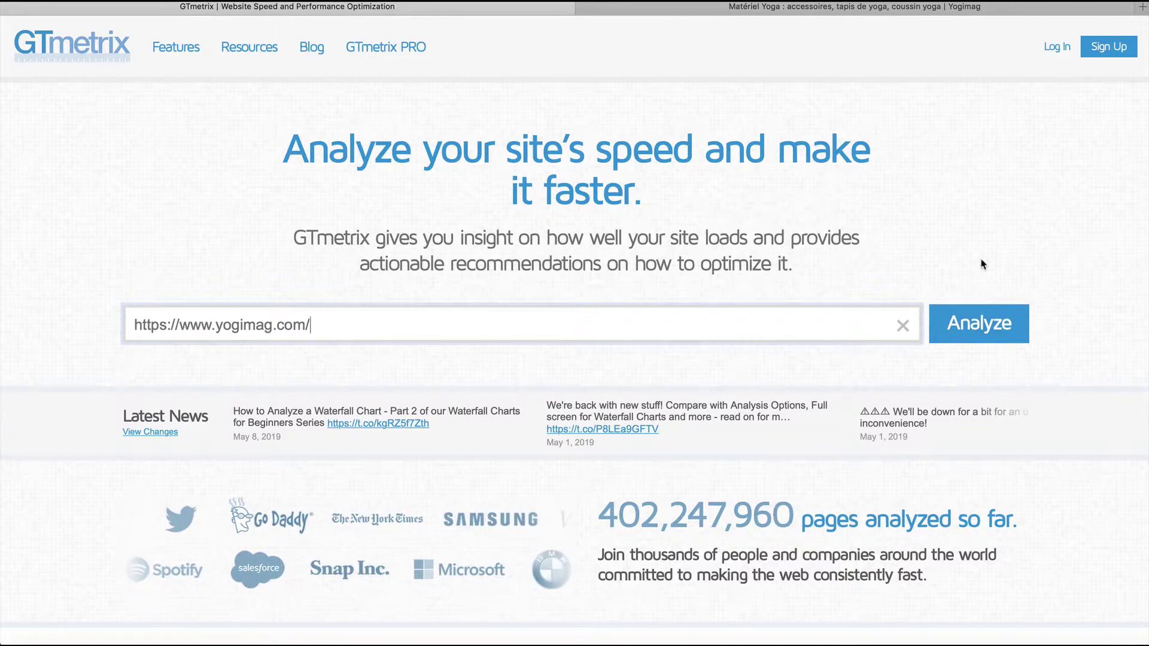
{"action": "left_click", "coordinate": [979, 308]}
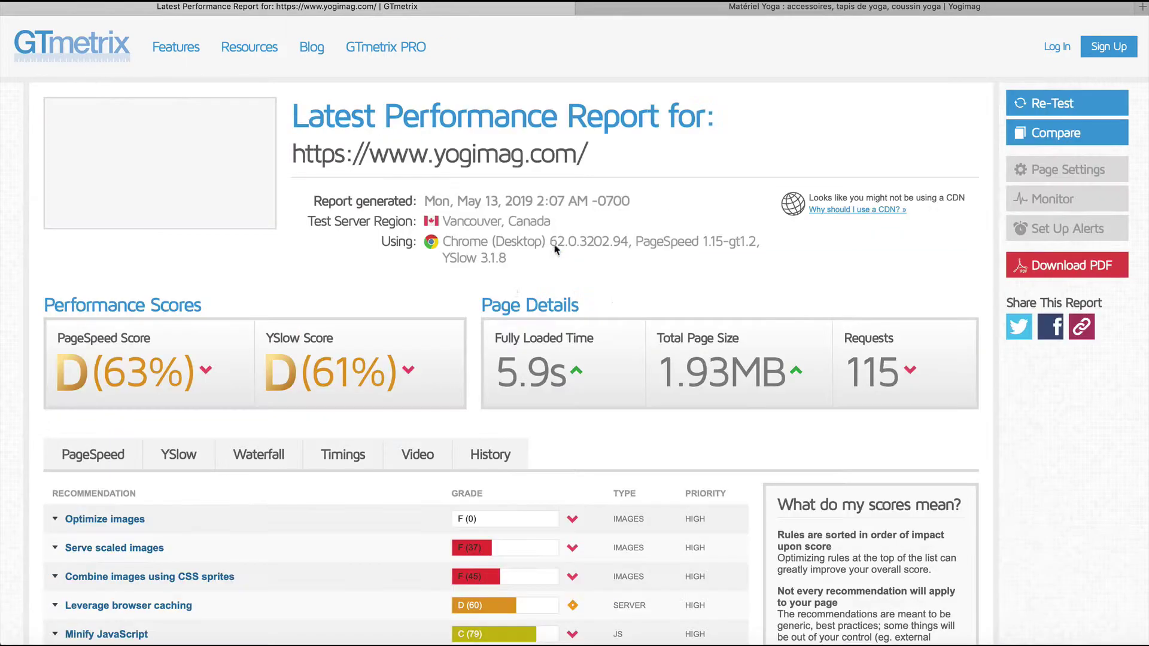
Step: Review the GTmetrix performance scores, page details and graded PageSpeed recommendations
{"action": "scroll", "coordinate": [423, 325], "scroll_direction": "down", "scroll_amount": 3}
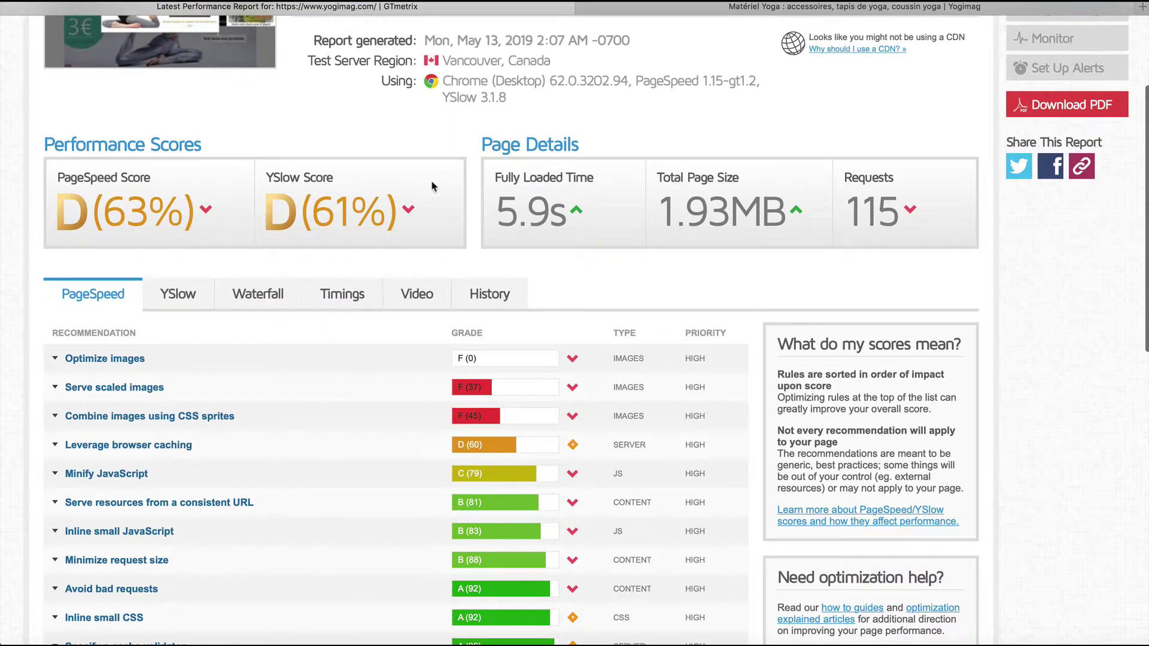
{"action": "scroll", "coordinate": [369, 210], "scroll_direction": "up", "scroll_amount": 2}
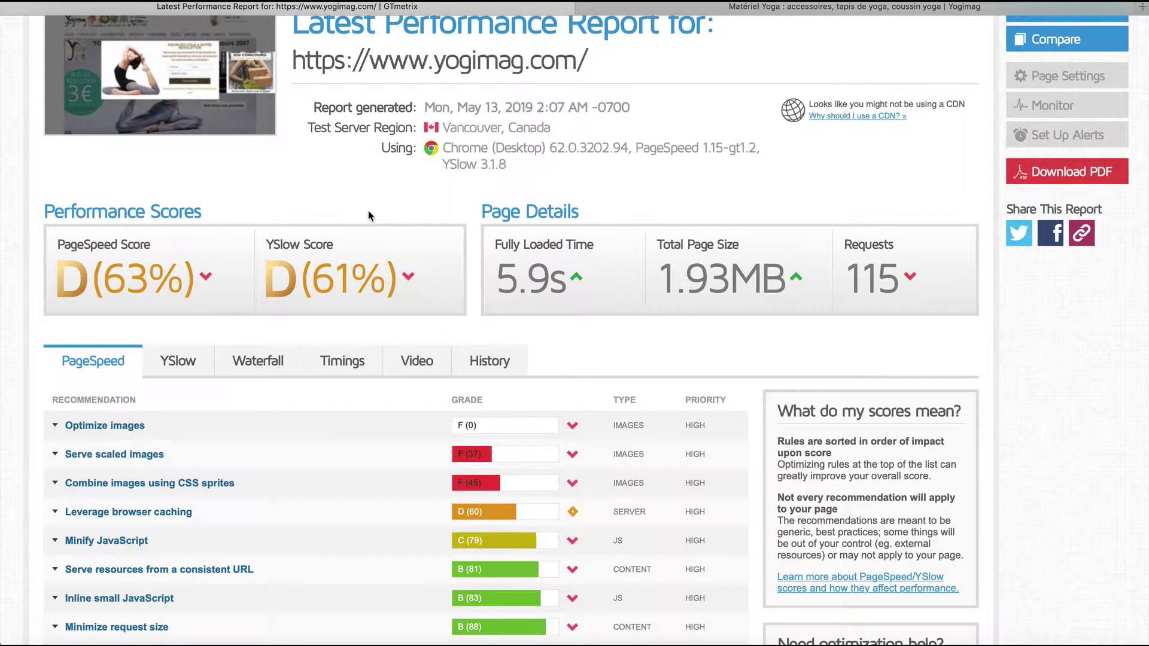
{"action": "scroll", "coordinate": [368, 215], "scroll_direction": "down", "scroll_amount": 5}
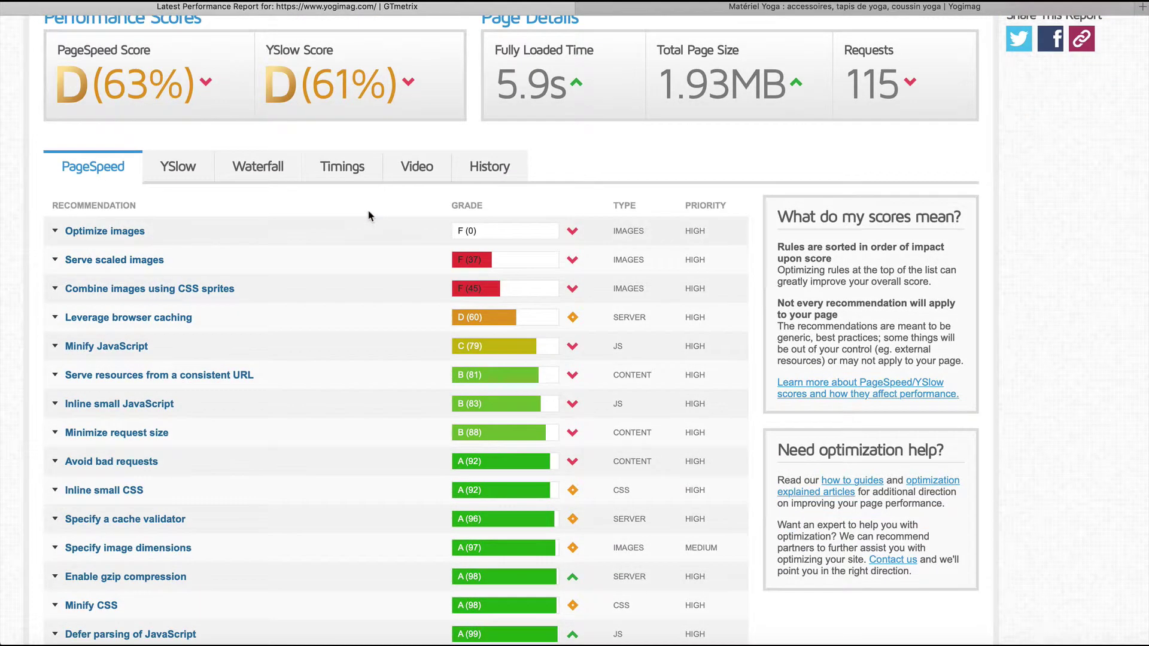
{"action": "scroll", "coordinate": [589, 111], "scroll_direction": "up", "scroll_amount": 2}
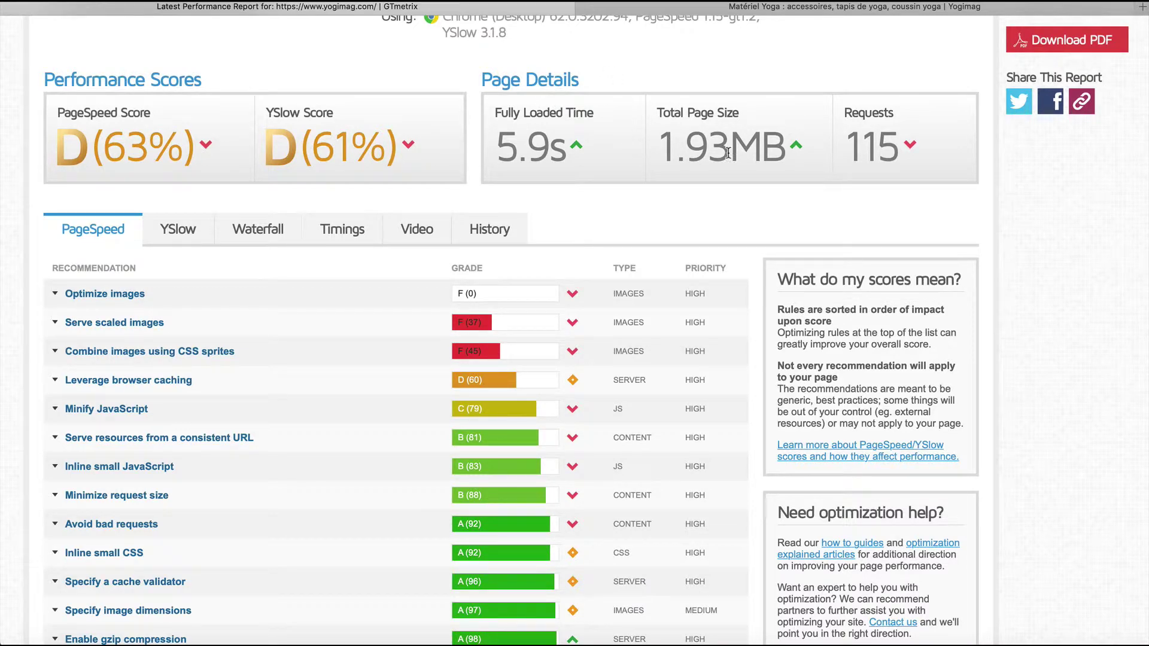
{"action": "scroll", "coordinate": [728, 152], "scroll_direction": "up", "scroll_amount": 2}
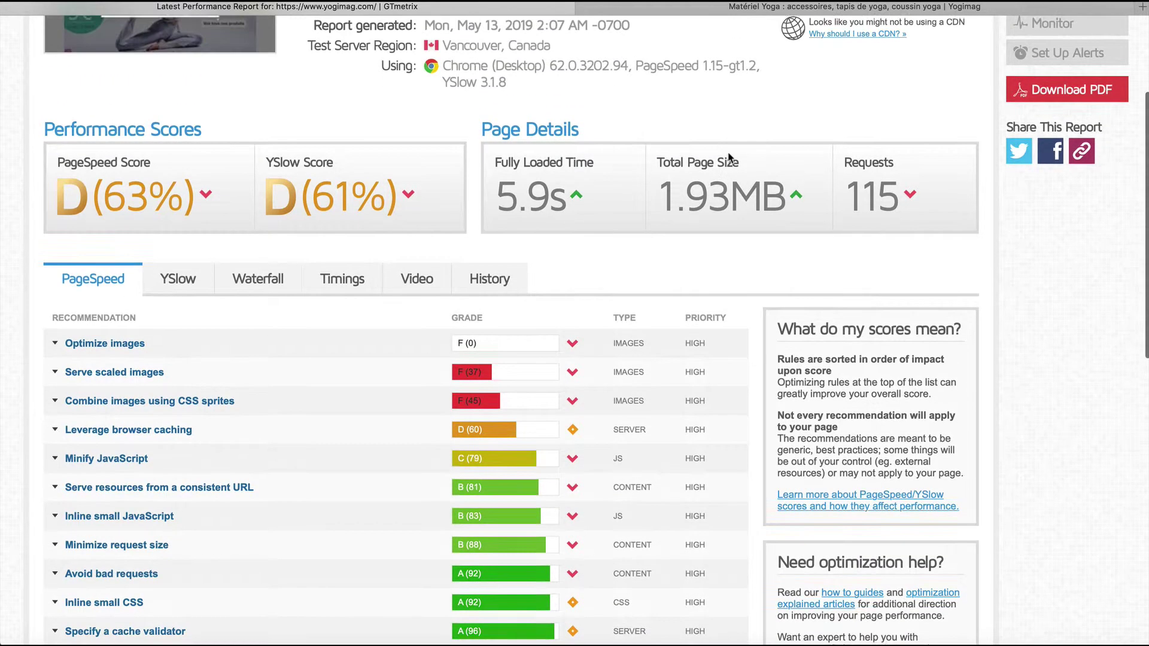
{"action": "scroll", "coordinate": [681, 161], "scroll_direction": "down", "scroll_amount": 8}
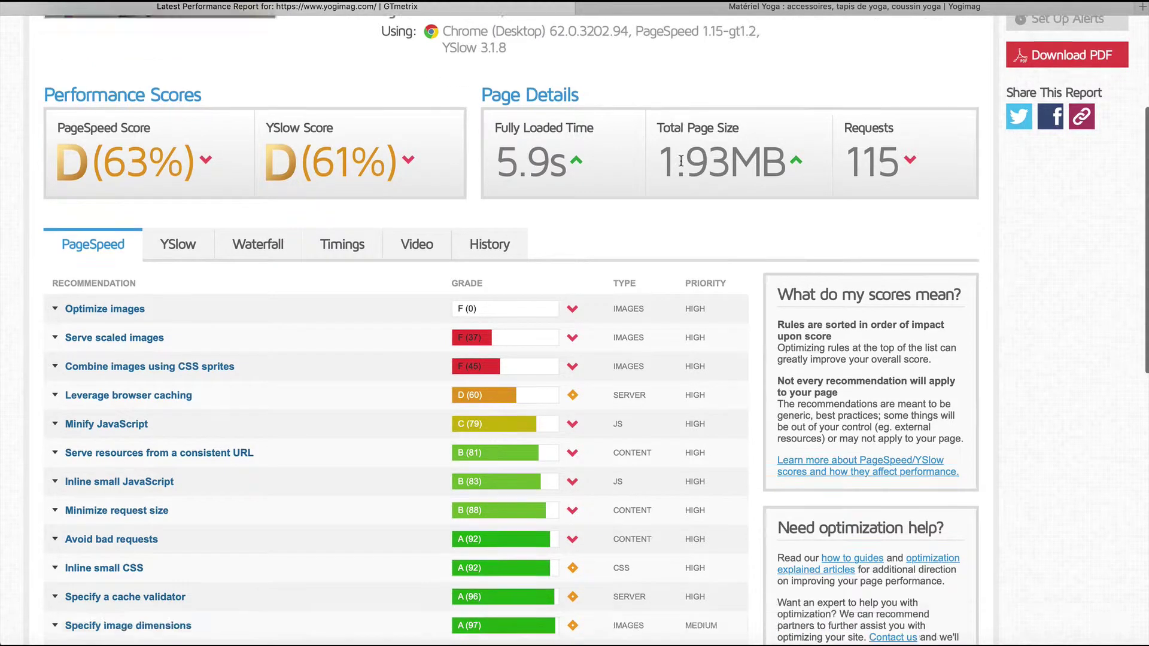
{"action": "scroll", "coordinate": [226, 256], "scroll_direction": "up", "scroll_amount": 3}
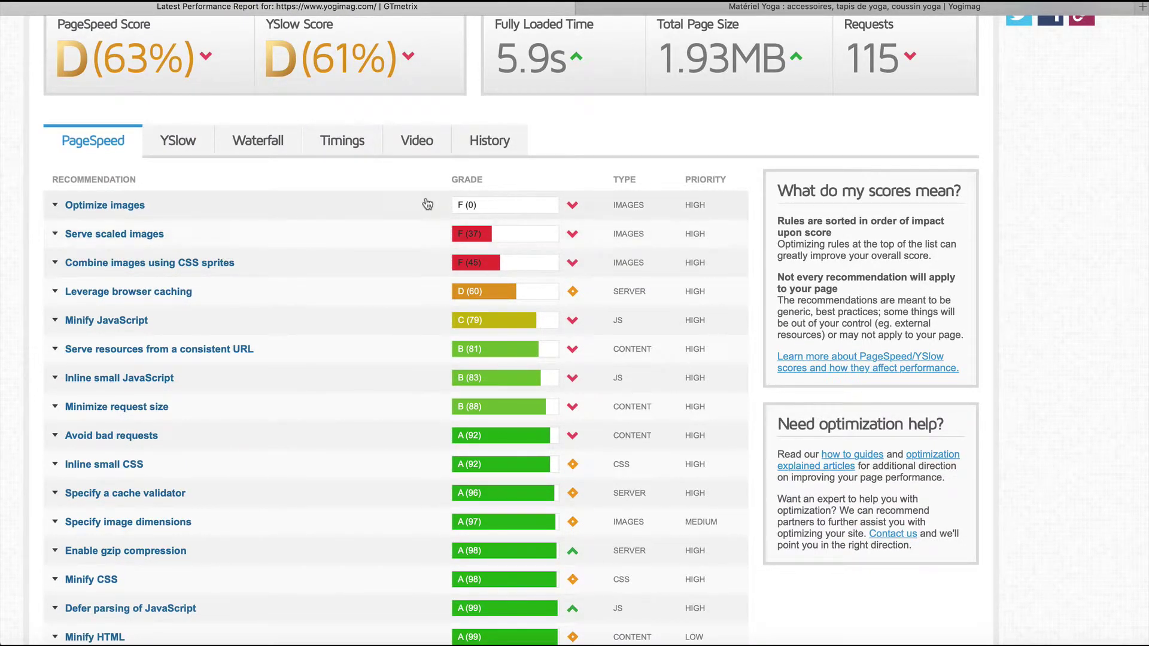
Step: Expand the Optimize images recommendation, view the optimized version of yogimag-yoga.jpg in a separate tab and close that tab
{"action": "left_click", "coordinate": [489, 206]}
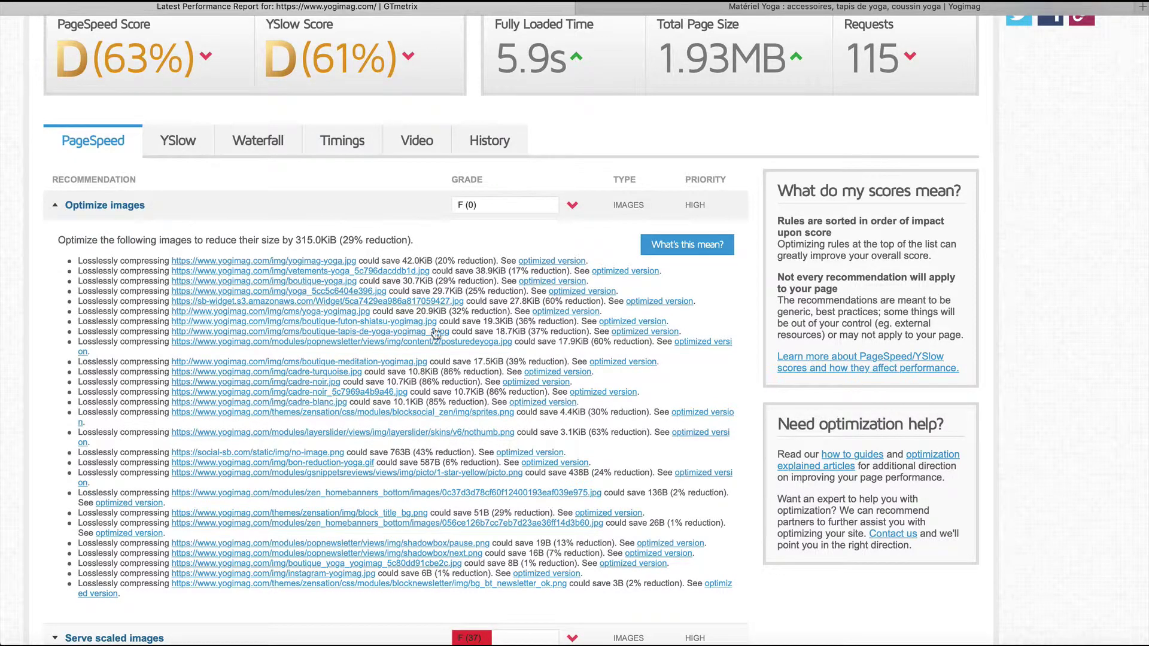
{"action": "scroll", "coordinate": [435, 334], "scroll_direction": "up", "scroll_amount": 1}
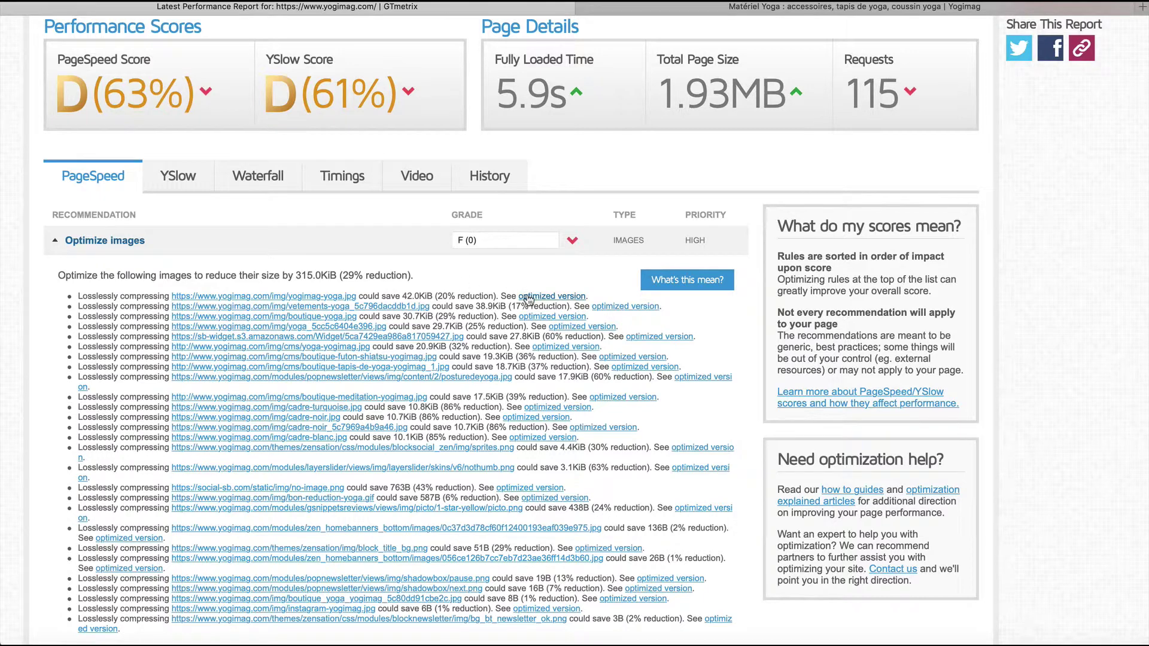
{"action": "key", "text": "super+t"}
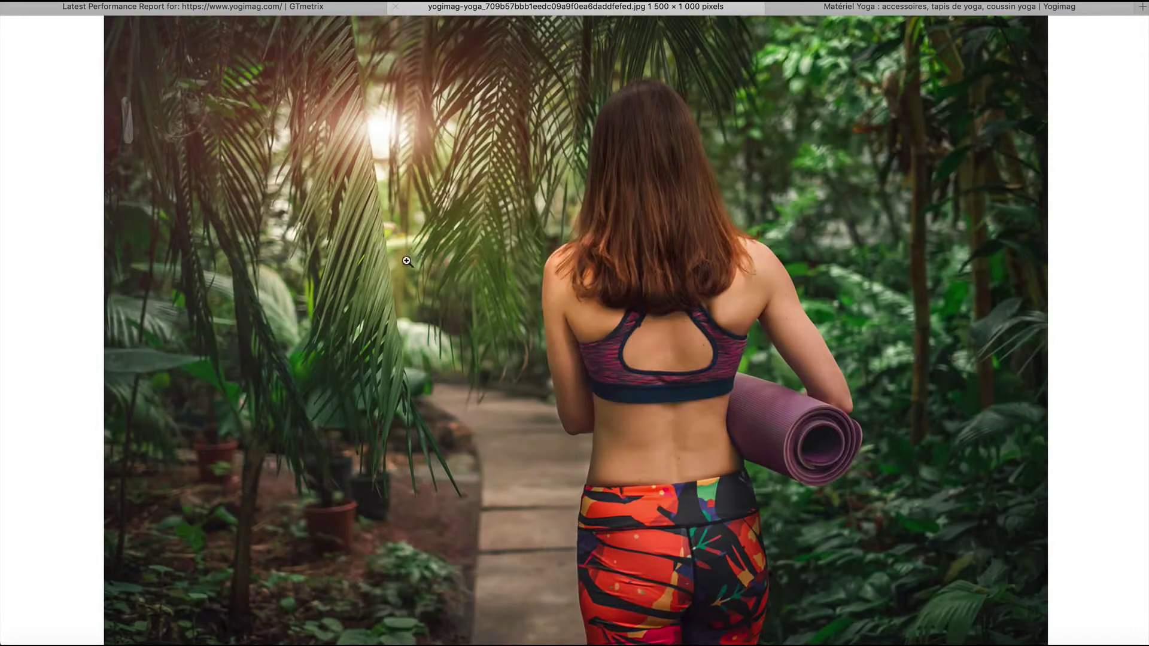
{"action": "left_click", "coordinate": [396, 11]}
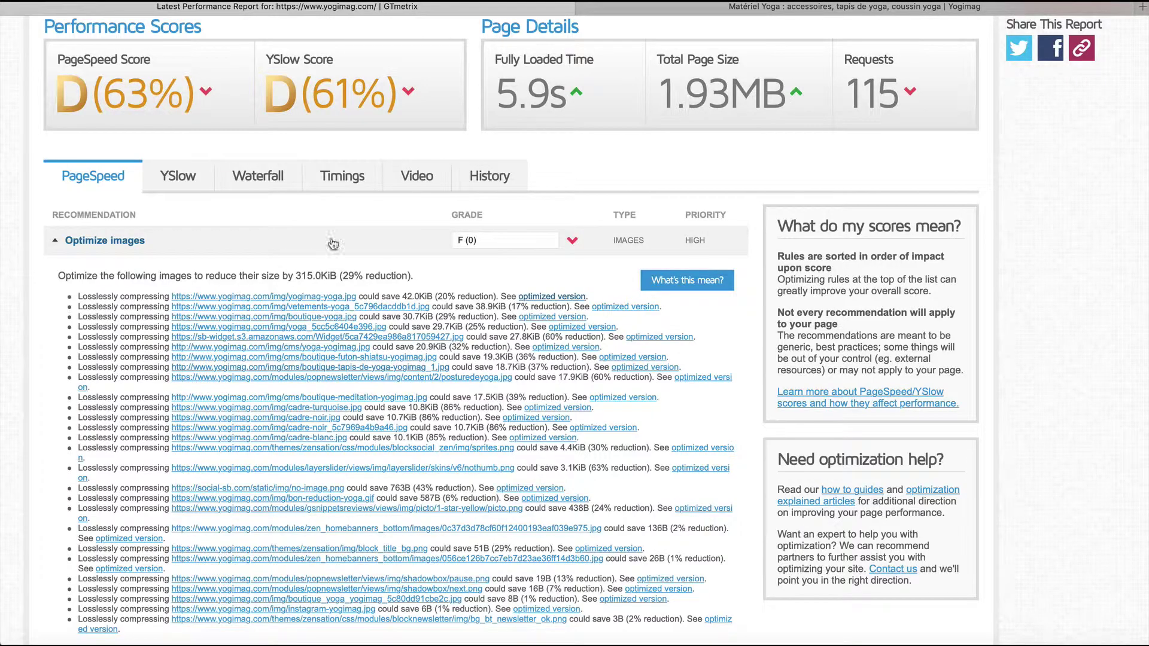
Step: Read through the compressible images listed under Optimize images and collapse the recommendation
{"action": "scroll", "coordinate": [407, 383], "scroll_direction": "down", "scroll_amount": 3}
{"action": "scroll", "coordinate": [410, 388], "scroll_direction": "up", "scroll_amount": 3}
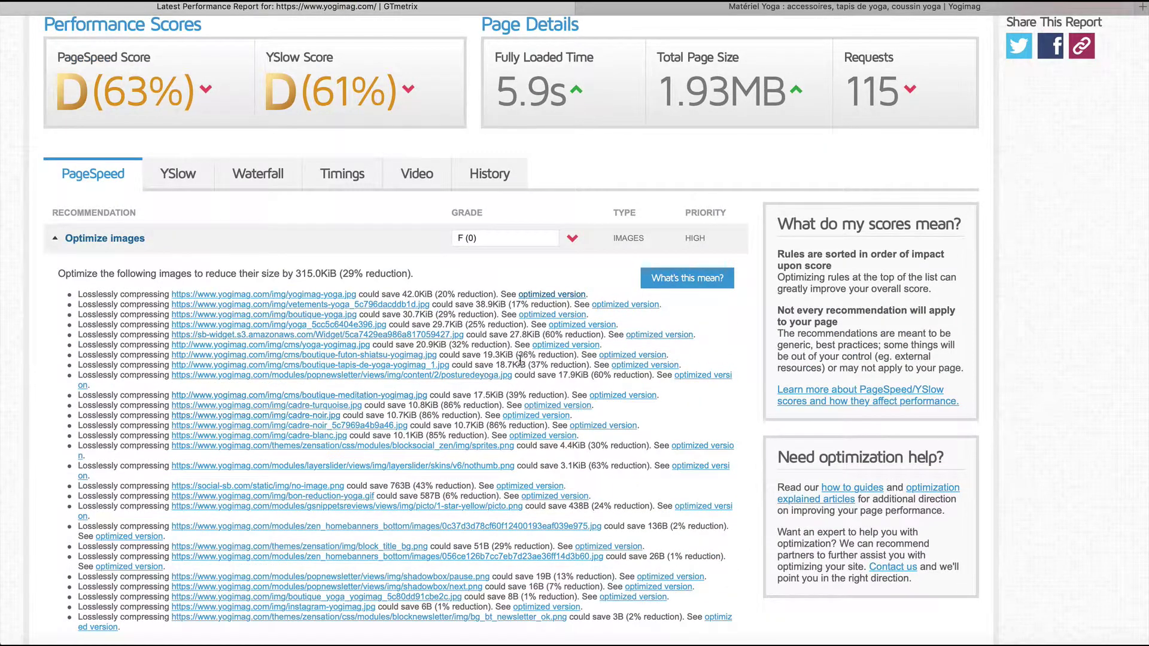
{"action": "scroll", "coordinate": [476, 309], "scroll_direction": "down", "scroll_amount": 2}
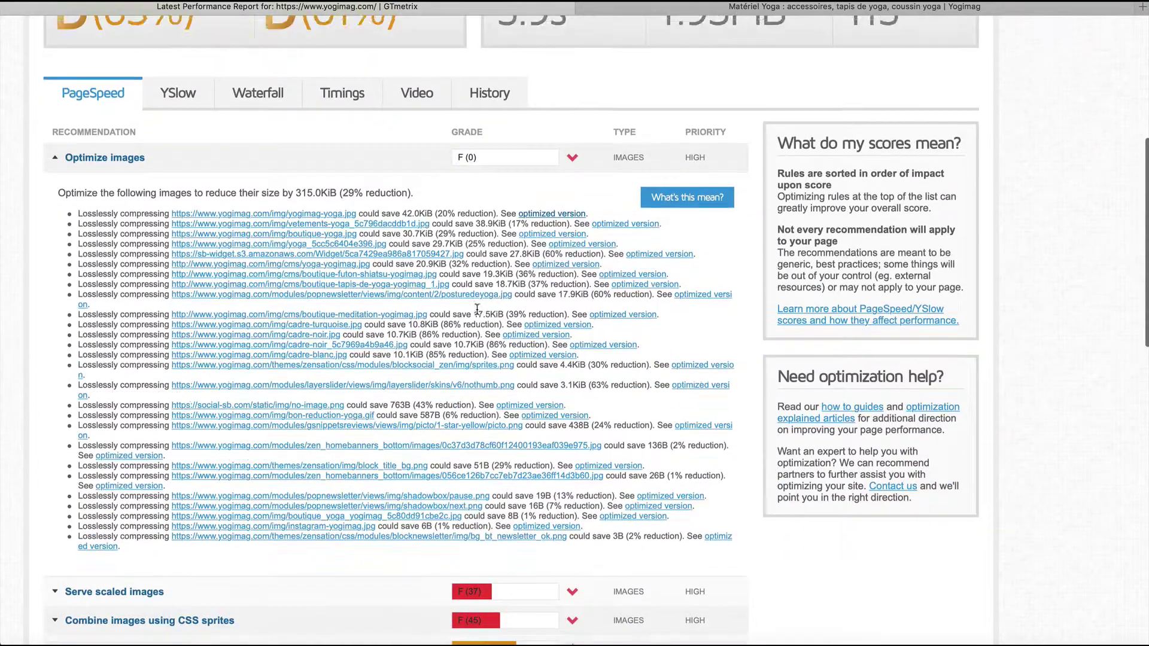
{"action": "scroll", "coordinate": [477, 335], "scroll_direction": "up", "scroll_amount": 3}
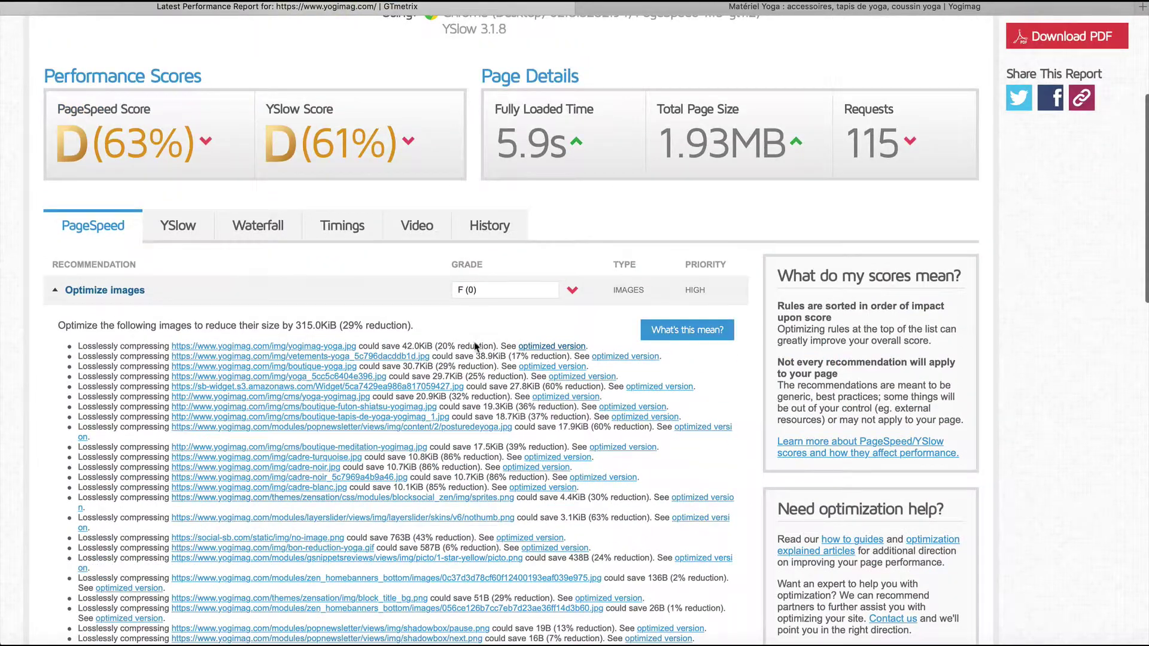
{"action": "left_click", "coordinate": [518, 298]}
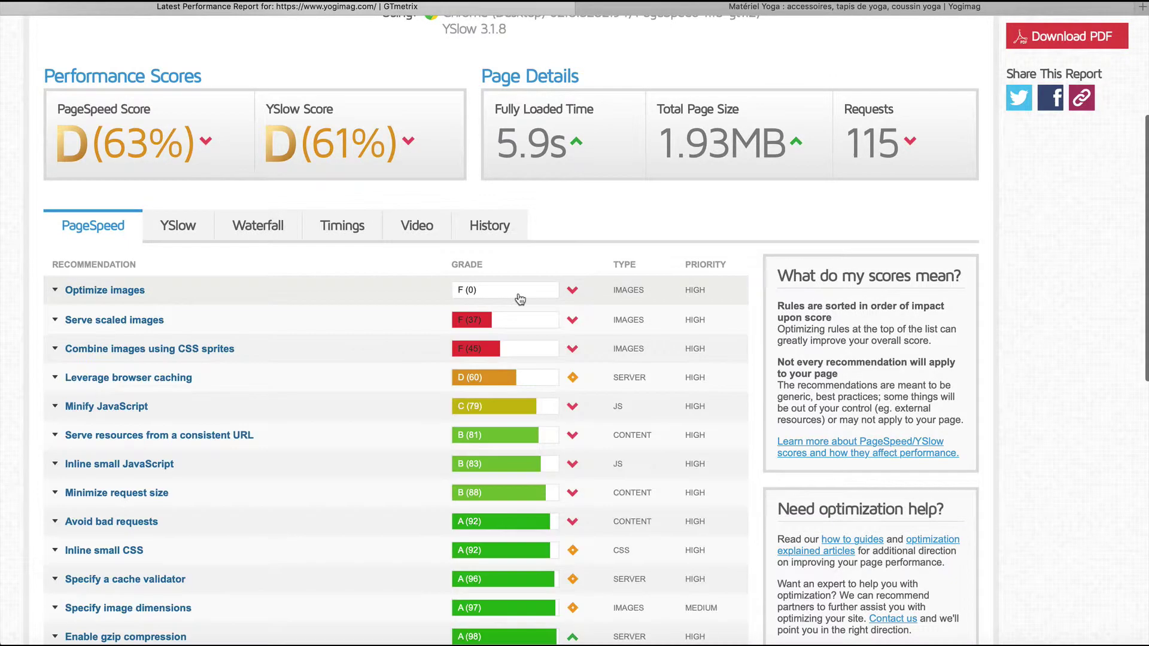
Step: Inspect the details of the Serve scaled images and Combine images using CSS sprites recommendations, collapsing each one, and return to the report summary
{"action": "left_click", "coordinate": [278, 323]}
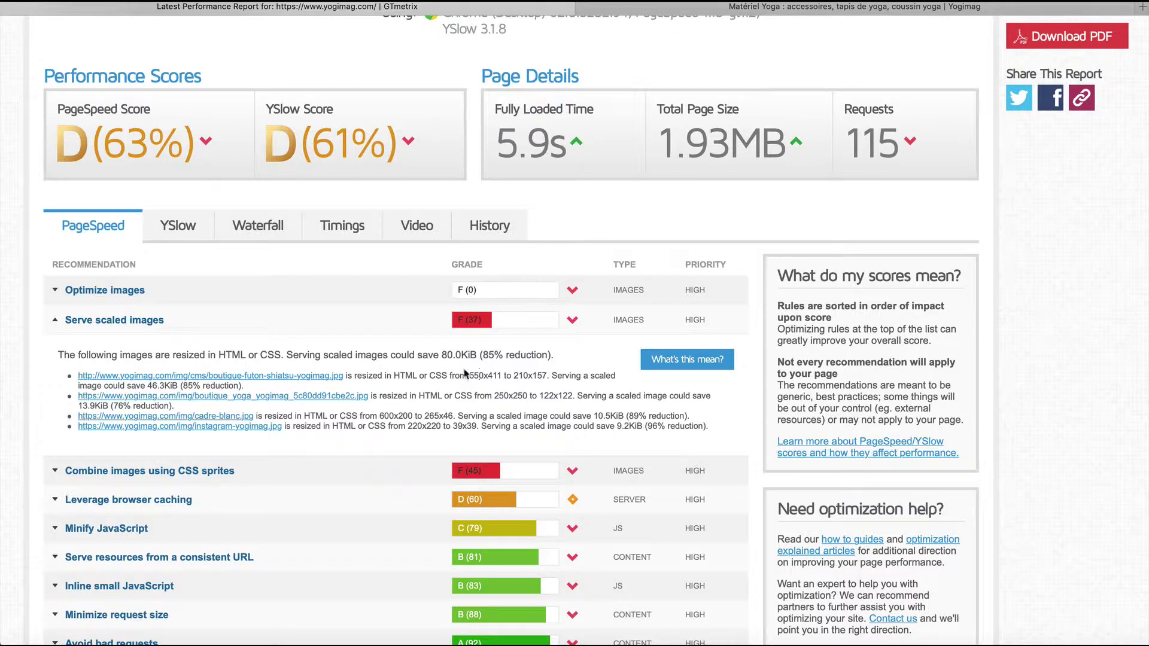
{"action": "left_click", "coordinate": [375, 325]}
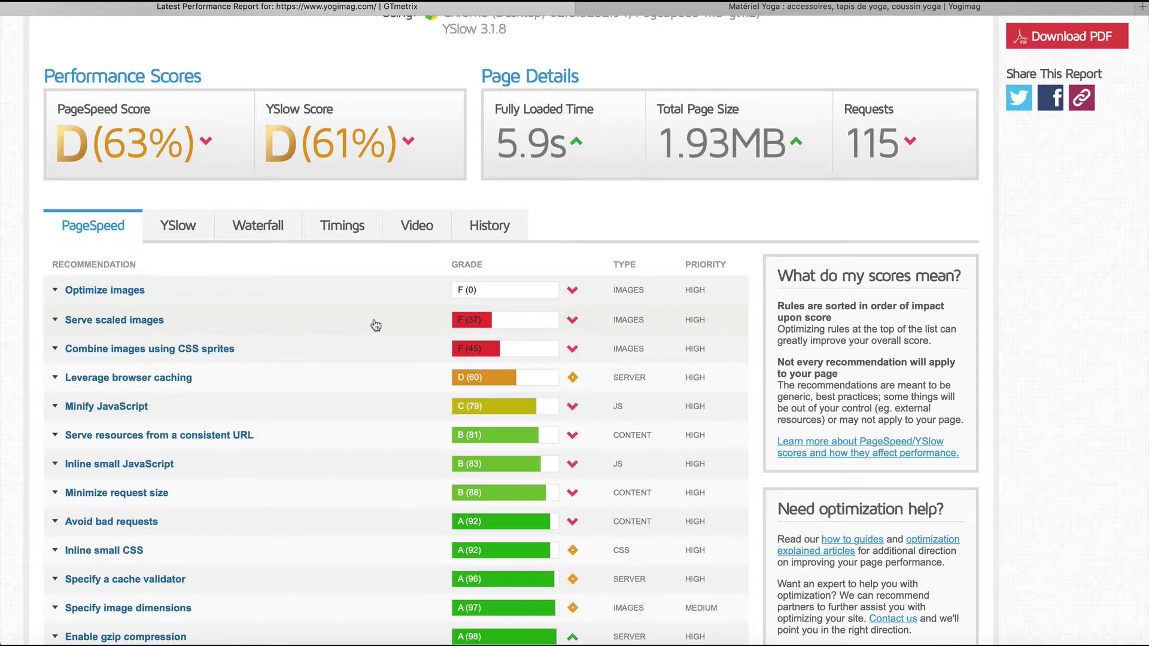
{"action": "left_click", "coordinate": [327, 351]}
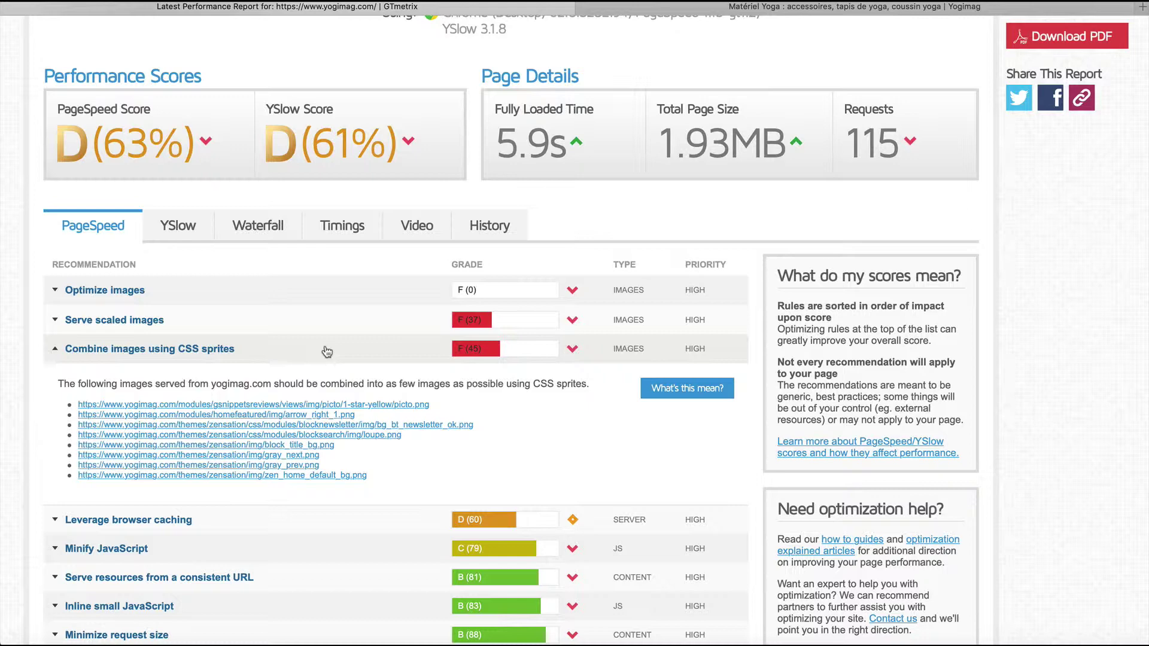
{"action": "left_click", "coordinate": [327, 352]}
{"action": "scroll", "coordinate": [326, 347], "scroll_direction": "up", "scroll_amount": 5}
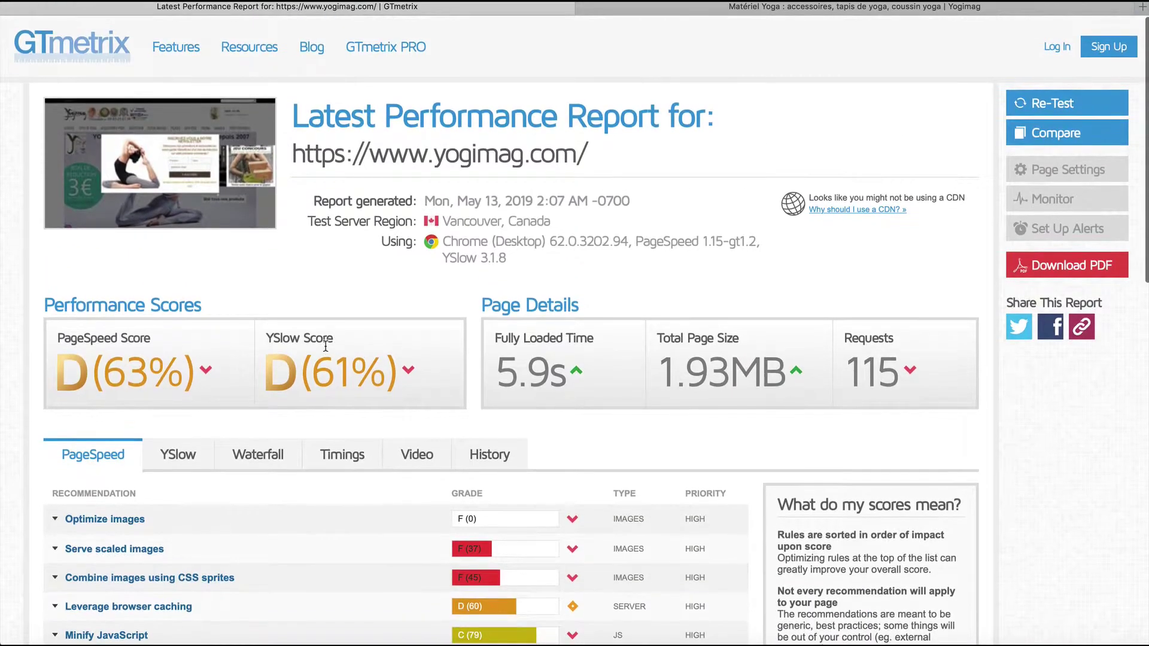
Step: Leave the GTmetrix report and open the Google home page in the same tab
{"action": "key", "text": "super+l"}
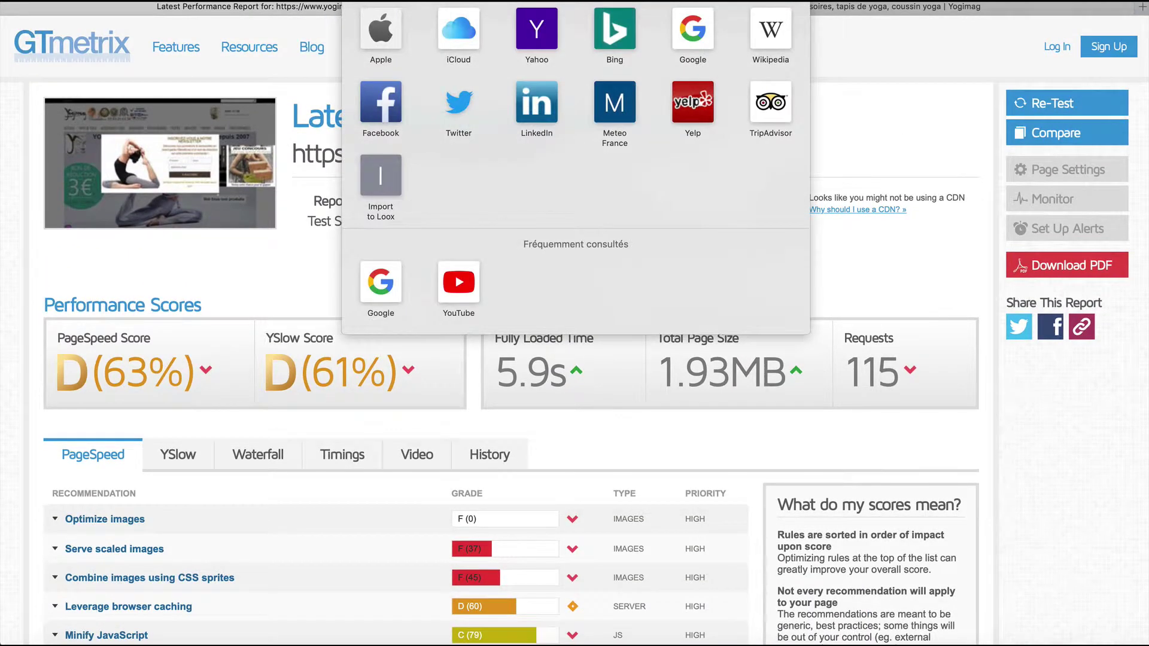
{"action": "type", "text": "g"}
{"action": "key", "text": "Return"}
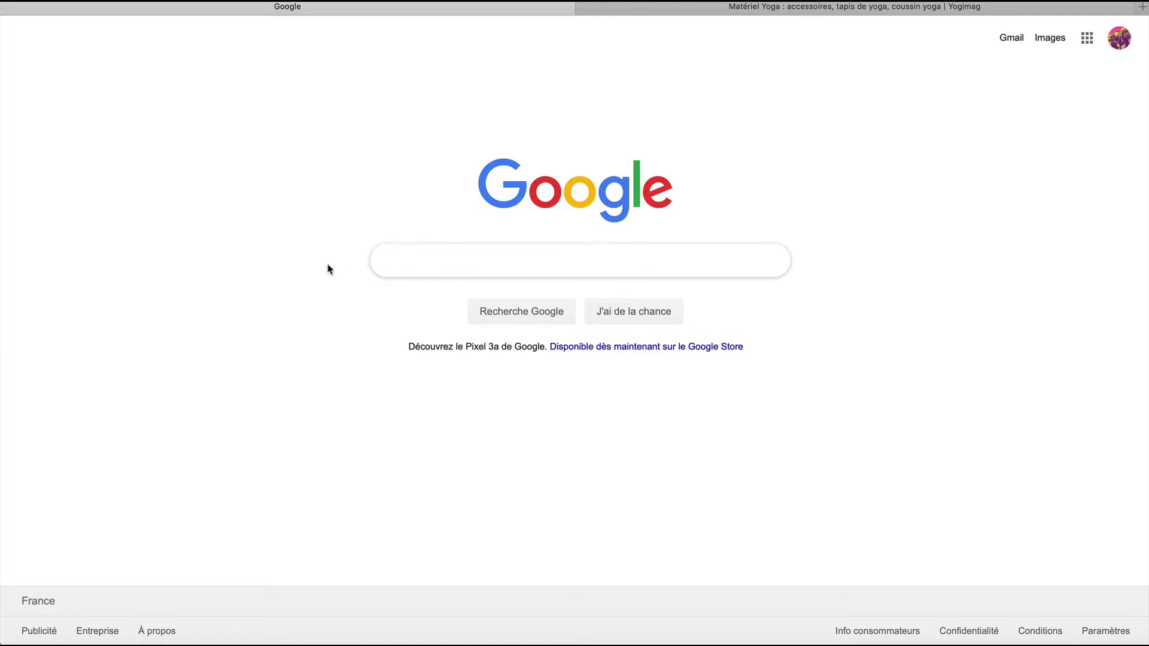
Step: Search Google for "wordpress super cache" and open the WP Super Cache extension page on WordPress.org
{"action": "type", "text": "wo"}
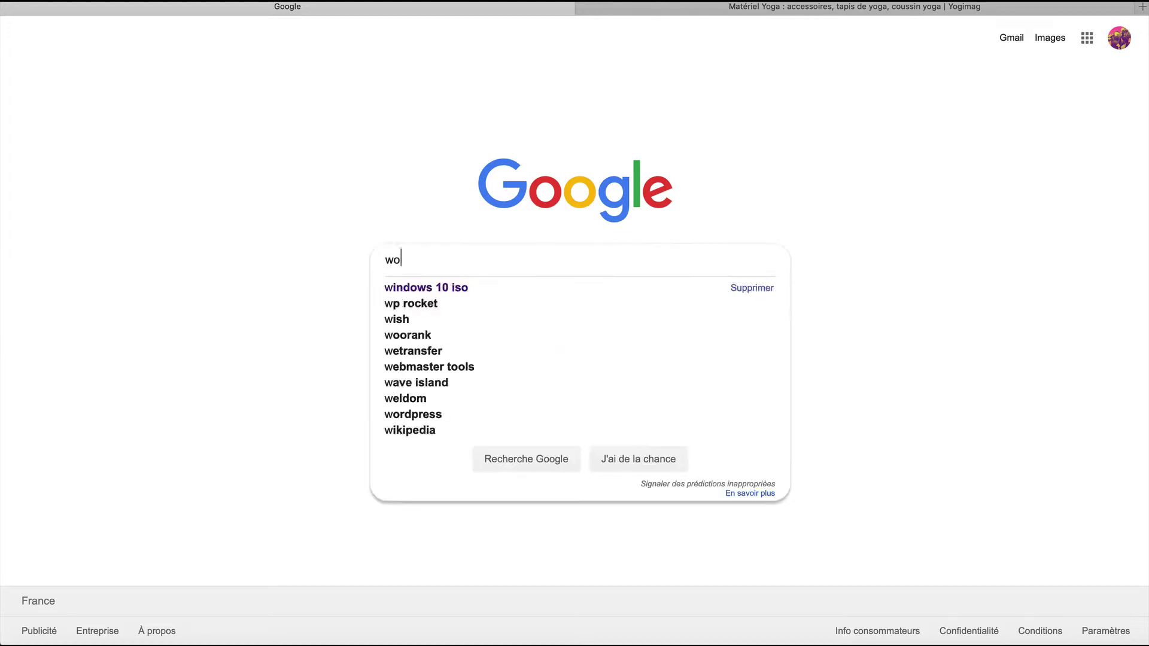
{"action": "type", "text": "rdpress super cache"}
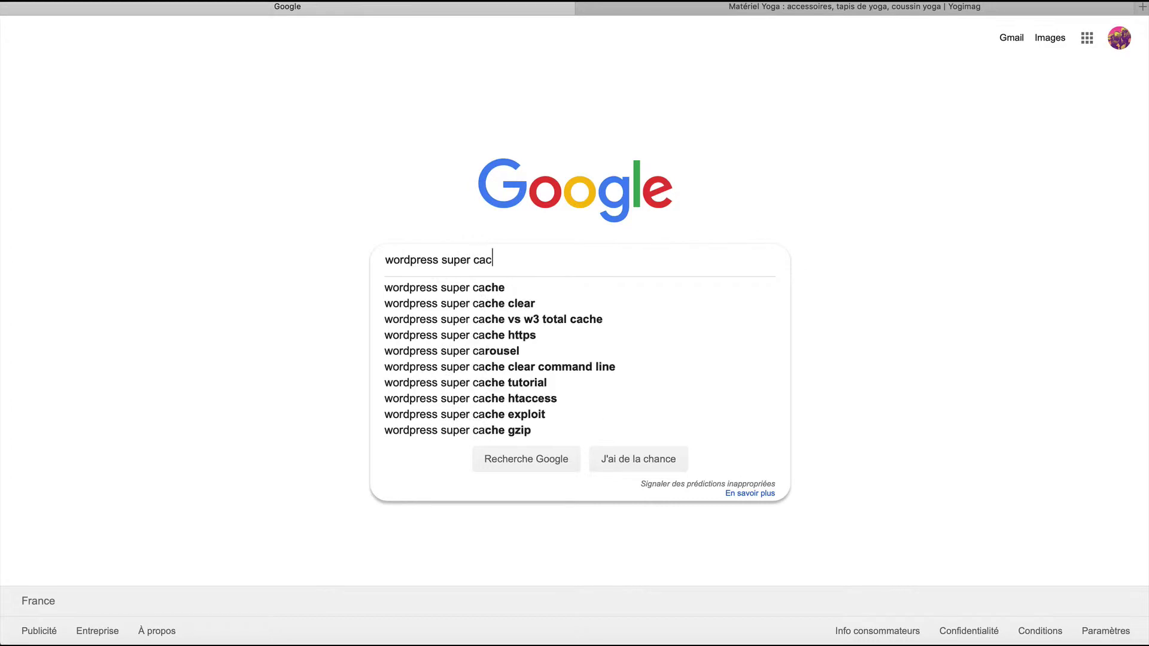
{"action": "key", "text": "Return"}
{"action": "left_click", "coordinate": [305, 152]}
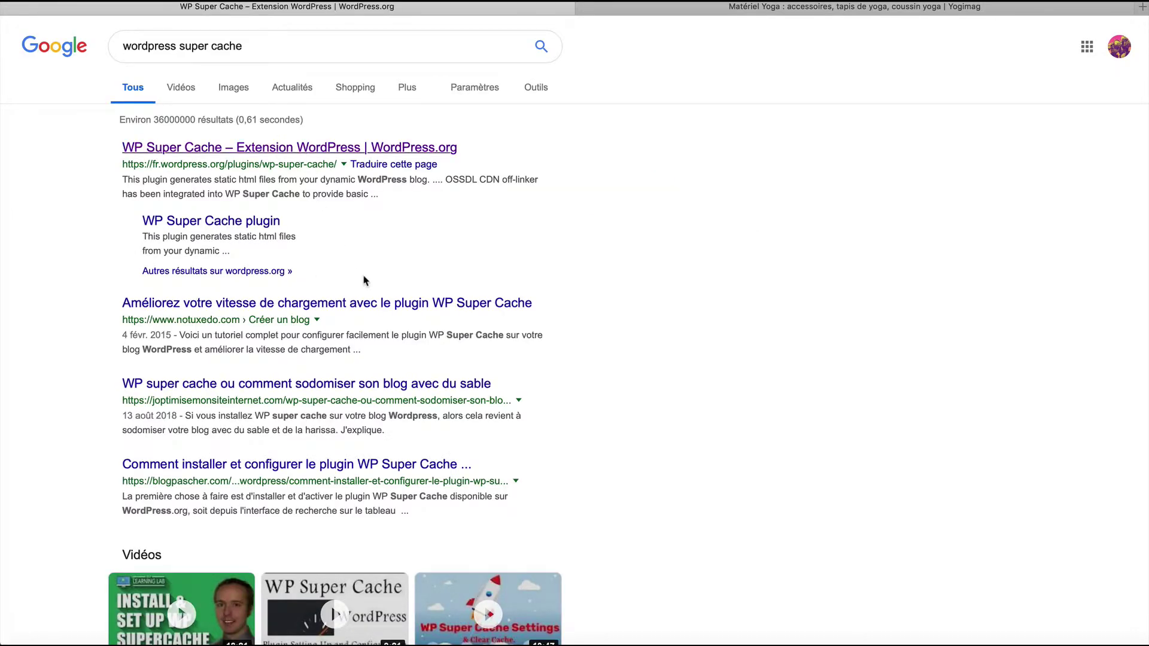
Step: Skim the WP Super Cache description, recommended settings and documentation, and return to the plugin's header
{"action": "scroll", "coordinate": [364, 276], "scroll_direction": "down", "scroll_amount": 6}
{"action": "scroll", "coordinate": [364, 280], "scroll_direction": "down", "scroll_amount": 15}
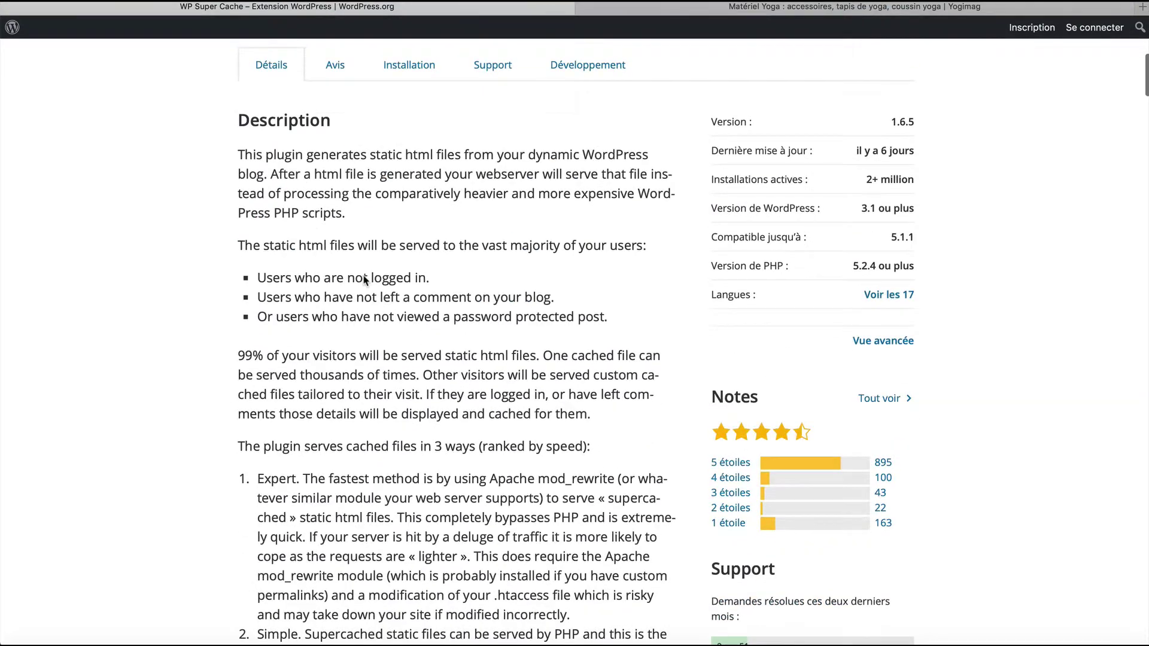
{"action": "scroll", "coordinate": [364, 280], "scroll_direction": "down", "scroll_amount": 20}
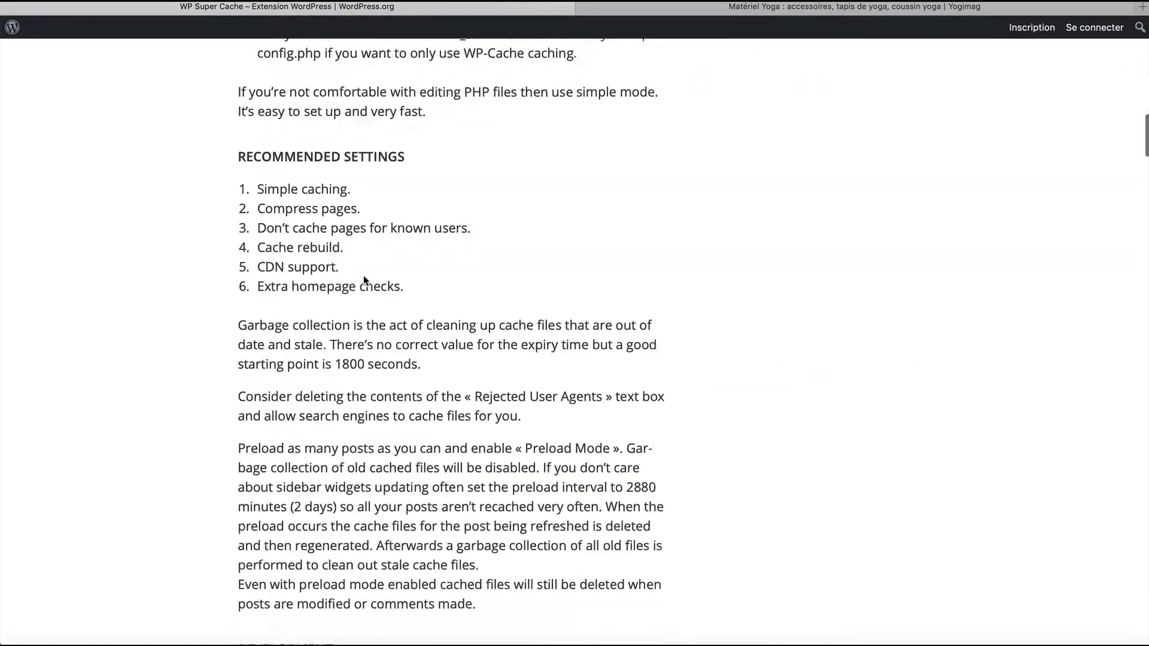
{"action": "scroll", "coordinate": [364, 280], "scroll_direction": "up", "scroll_amount": 20}
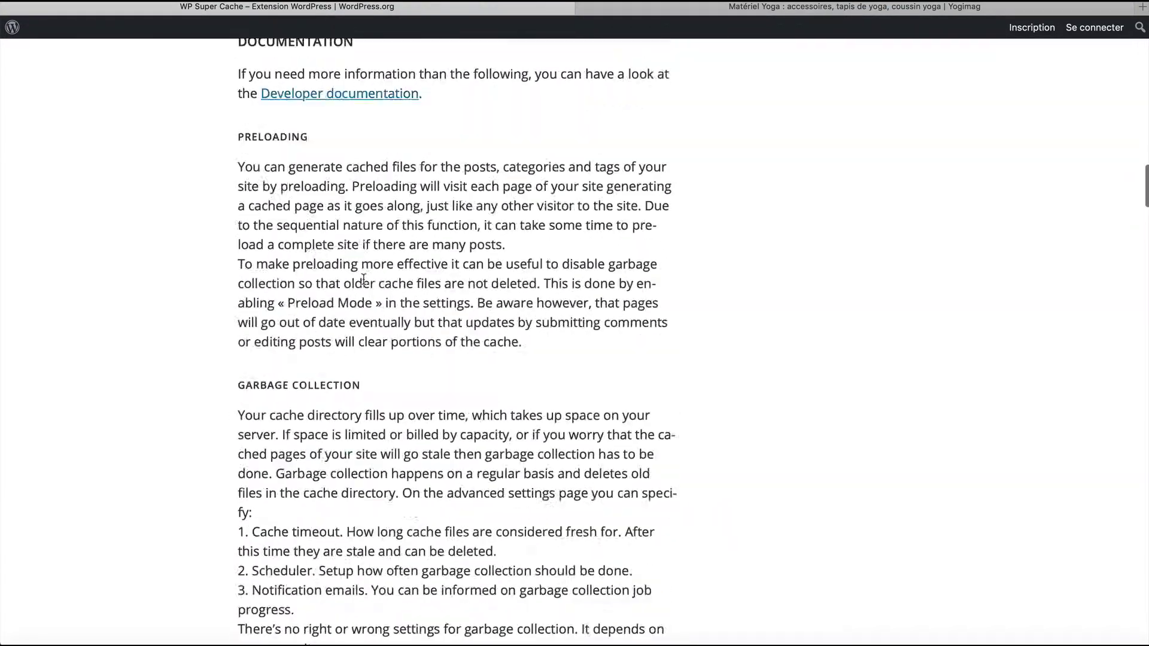
{"action": "scroll", "coordinate": [363, 280], "scroll_direction": "up", "scroll_amount": 12}
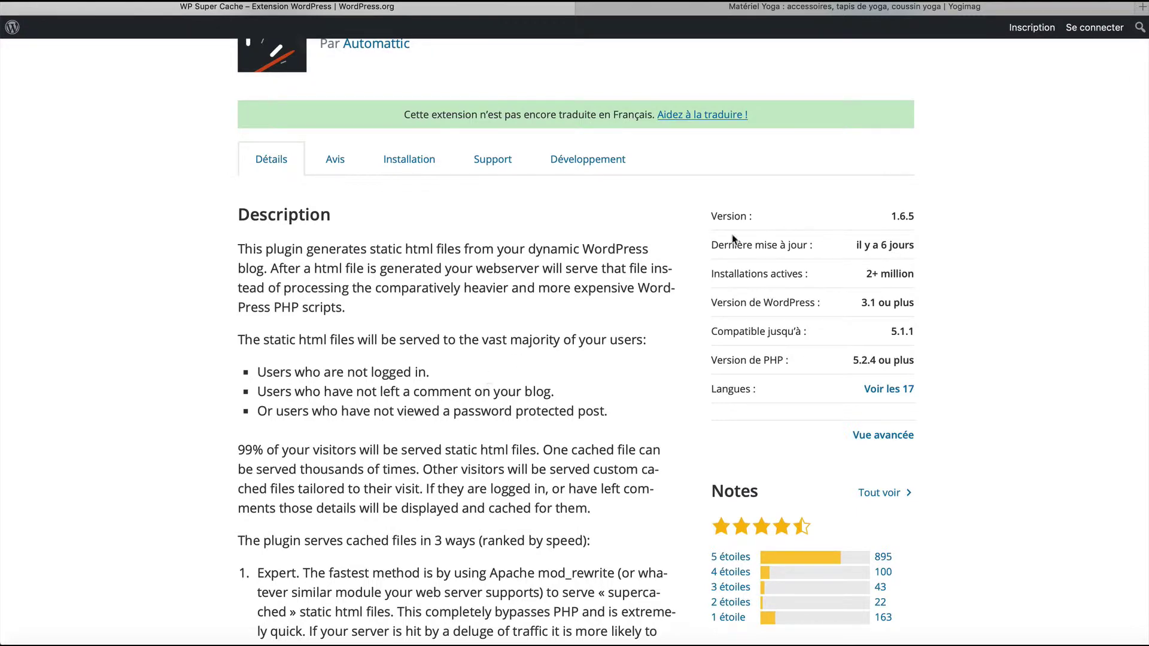
{"action": "scroll", "coordinate": [490, 411], "scroll_direction": "up", "scroll_amount": 4}
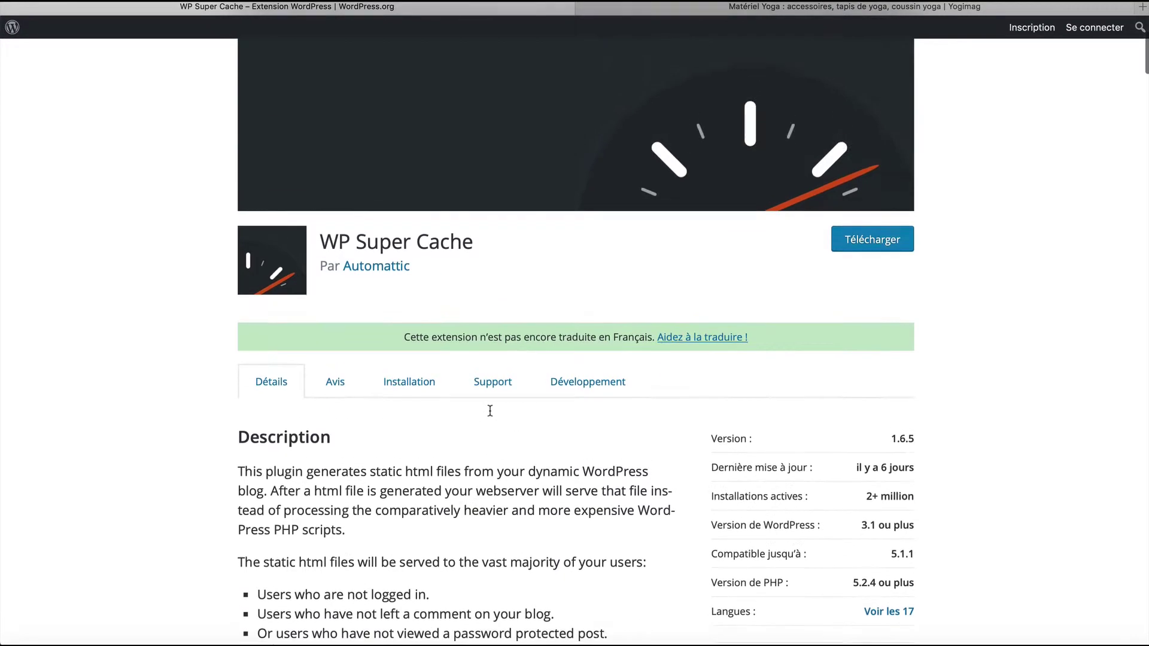
Step: View the plugin's Installation instructions and return to its Détails section
{"action": "scroll", "coordinate": [490, 413], "scroll_direction": "down", "scroll_amount": 2}
{"action": "left_click", "coordinate": [409, 242]}
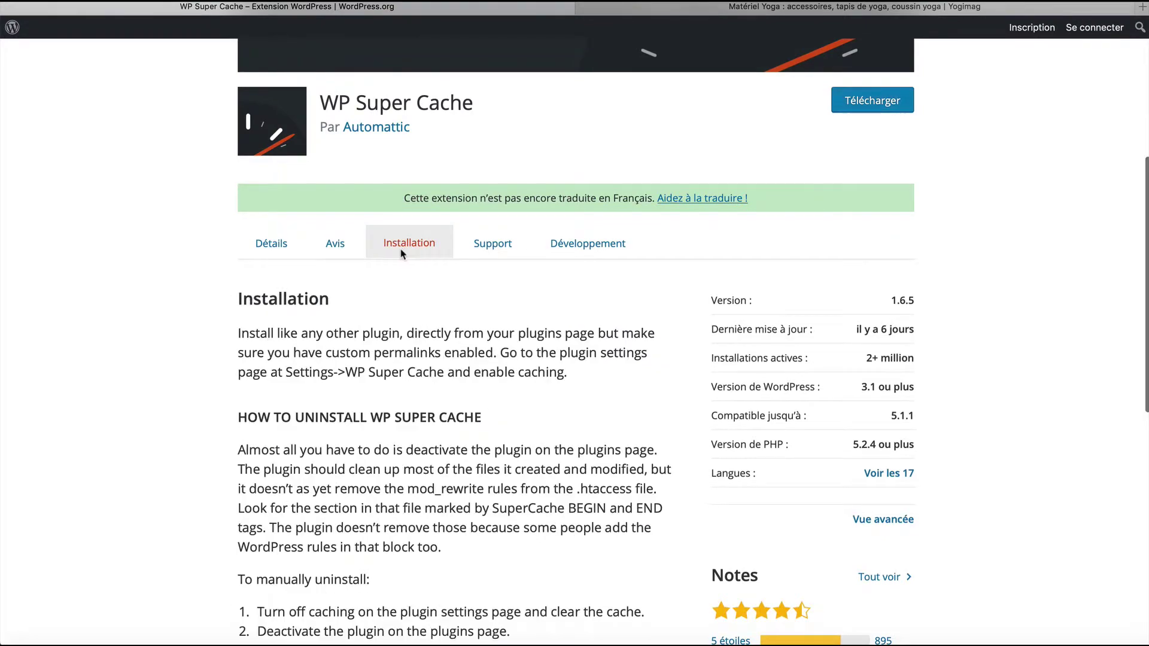
{"action": "scroll", "coordinate": [330, 336], "scroll_direction": "down", "scroll_amount": 4}
{"action": "scroll", "coordinate": [330, 337], "scroll_direction": "up", "scroll_amount": 5}
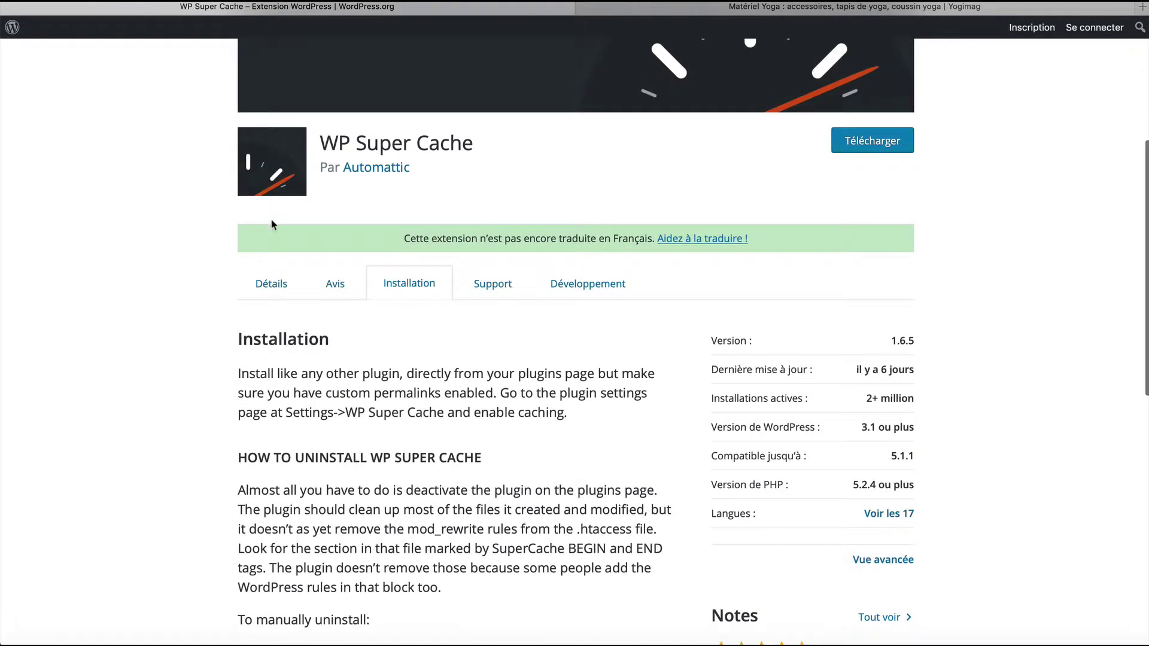
{"action": "left_click", "coordinate": [257, 289]}
Step: Read the plugin's description and its Expert, Simple and WP-Cache caching methods, and return to the page header
{"action": "scroll", "coordinate": [163, 393], "scroll_direction": "down", "scroll_amount": 5}
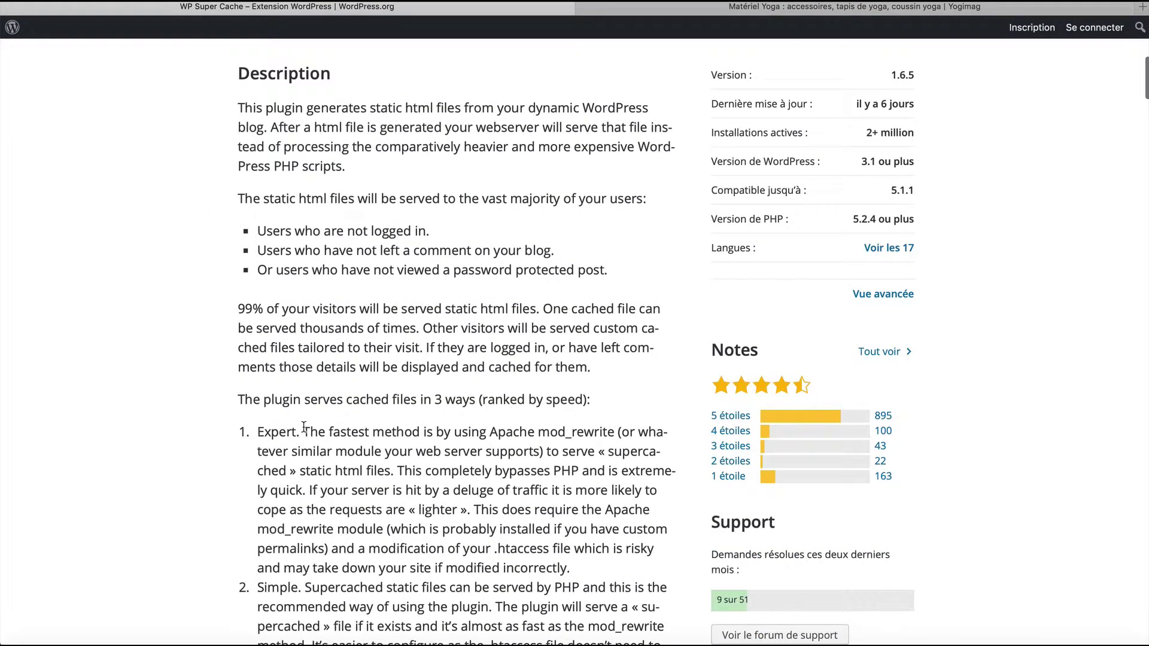
{"action": "scroll", "coordinate": [254, 519], "scroll_direction": "down", "scroll_amount": 5}
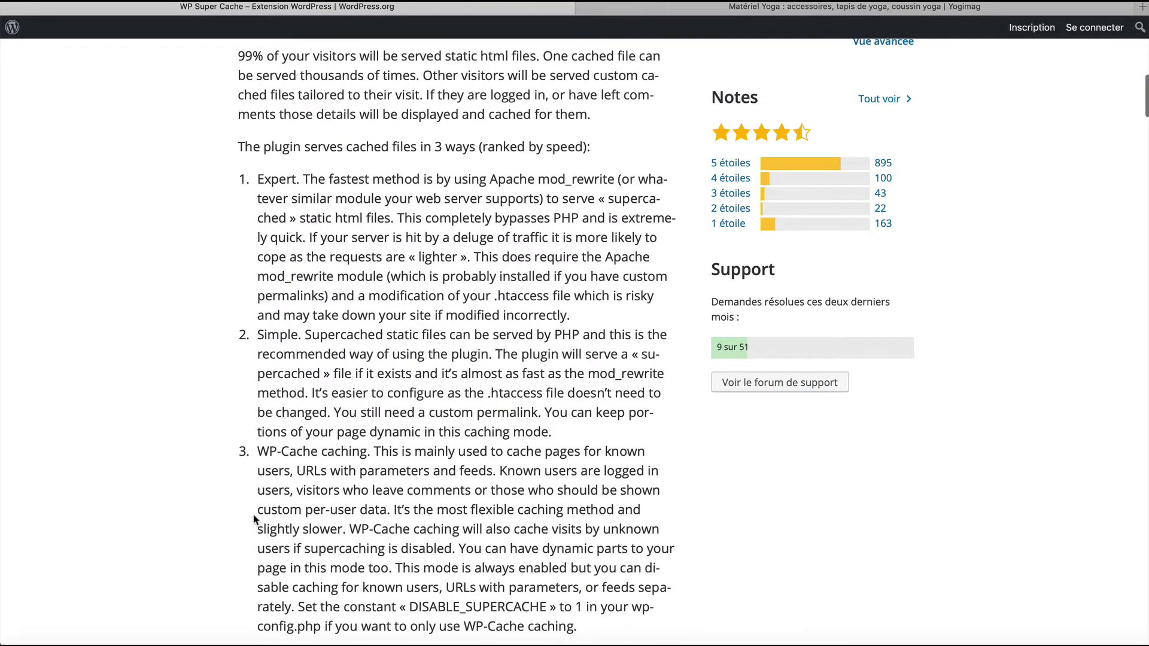
{"action": "scroll", "coordinate": [254, 519], "scroll_direction": "up", "scroll_amount": 15}
{"action": "scroll", "coordinate": [255, 520], "scroll_direction": "down", "scroll_amount": 5}
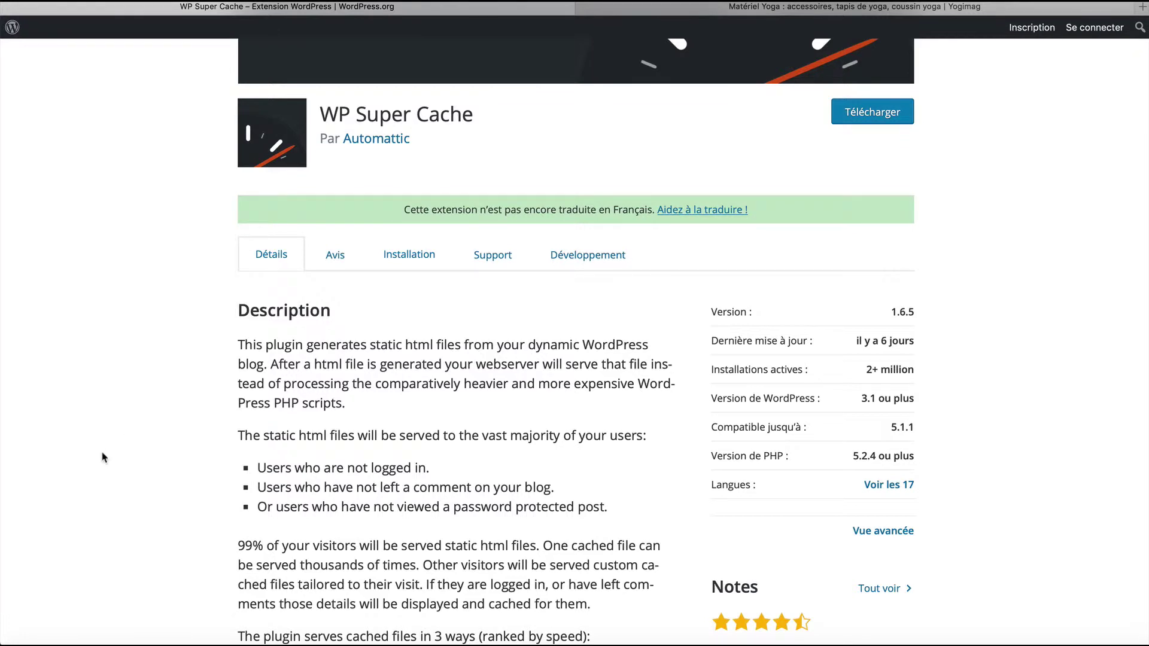
{"action": "scroll", "coordinate": [103, 459], "scroll_direction": "down", "scroll_amount": 4}
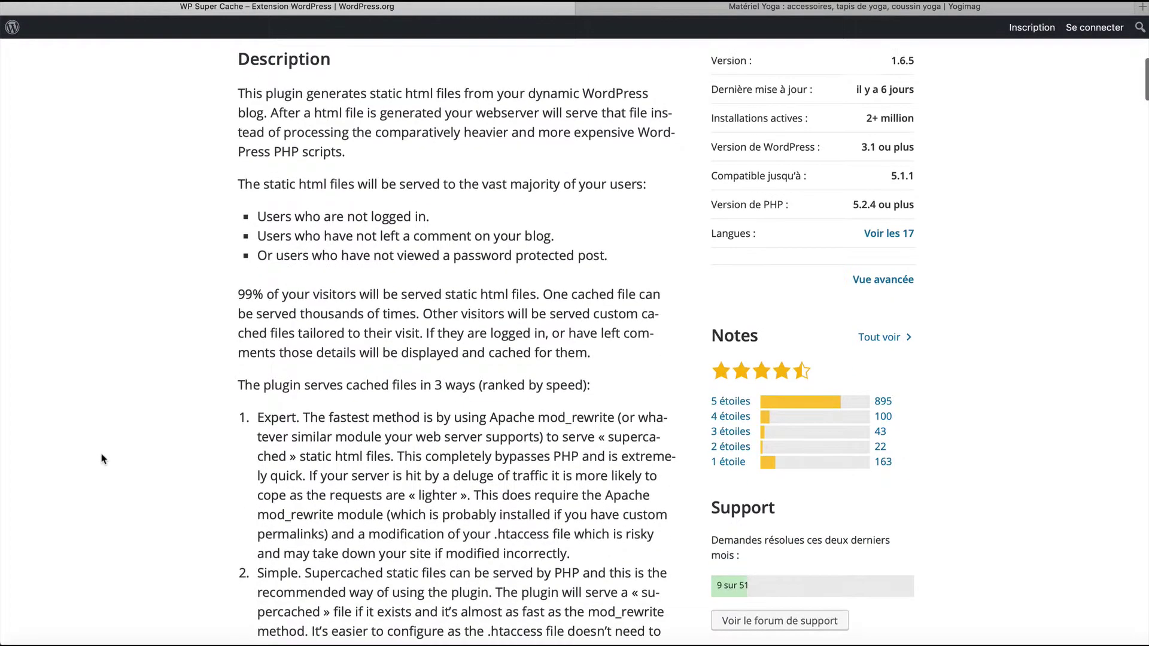
{"action": "scroll", "coordinate": [287, 293], "scroll_direction": "down", "scroll_amount": 5}
{"action": "scroll", "coordinate": [391, 281], "scroll_direction": "up", "scroll_amount": 1}
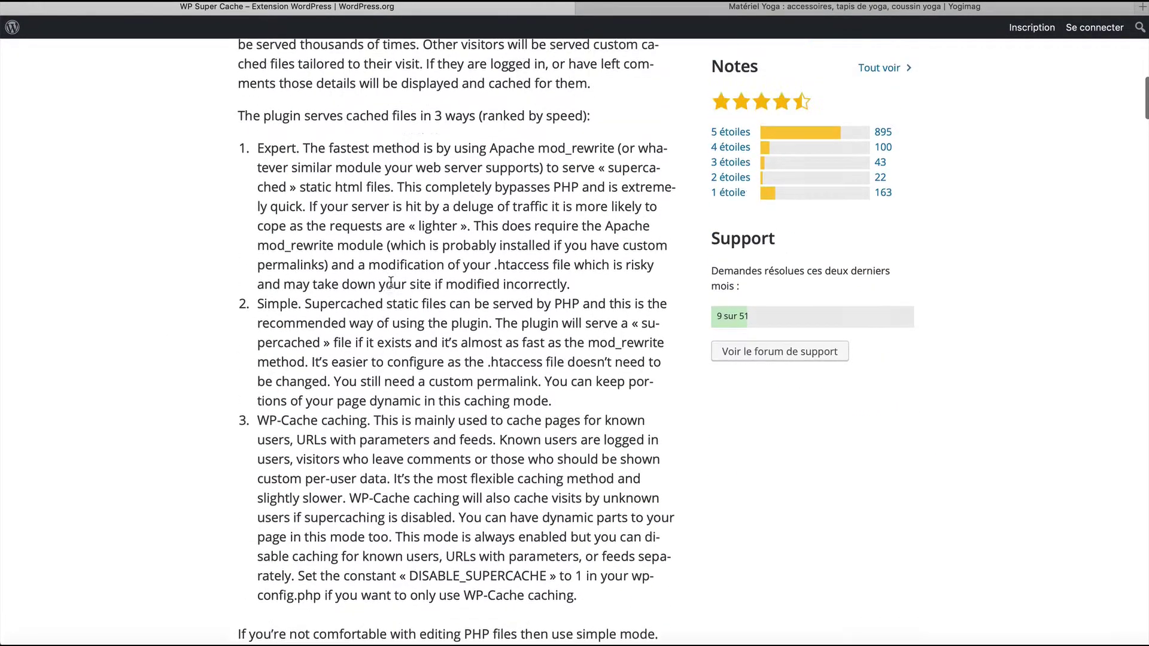
{"action": "scroll", "coordinate": [391, 281], "scroll_direction": "down", "scroll_amount": 4}
{"action": "scroll", "coordinate": [390, 282], "scroll_direction": "up", "scroll_amount": 9}
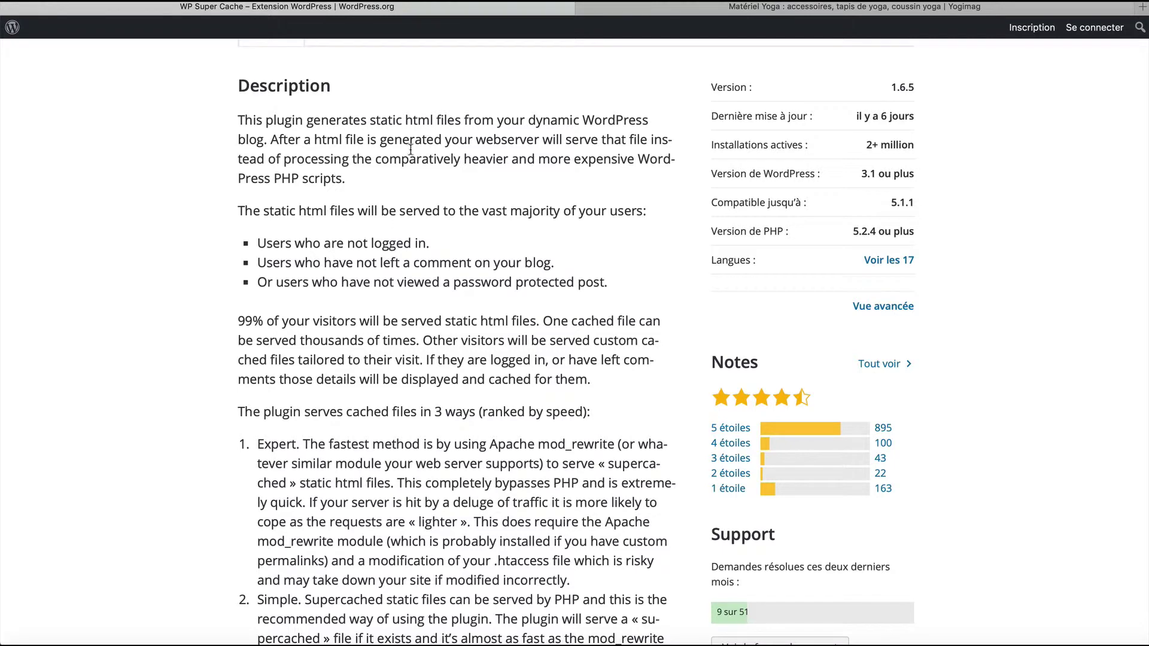
{"action": "scroll", "coordinate": [410, 148], "scroll_direction": "up", "scroll_amount": 8}
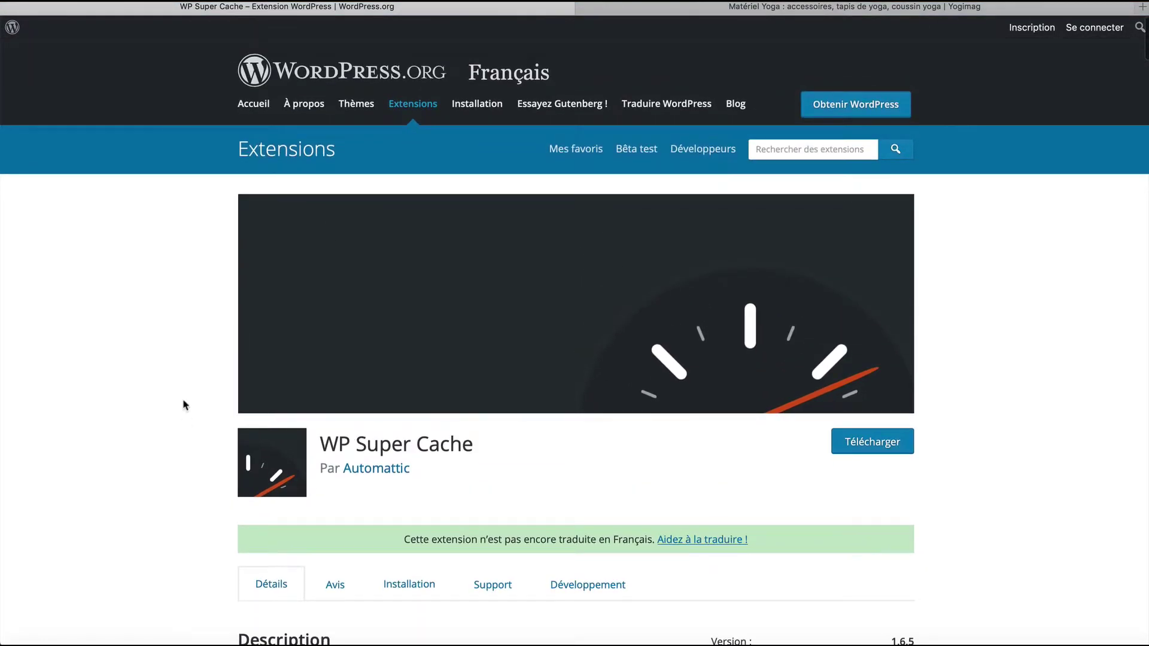
Step: Examine the plugin's recommended settings and its preloading and garbage collection documentation, and return to the description
{"action": "scroll", "coordinate": [185, 405], "scroll_direction": "down", "scroll_amount": 8}
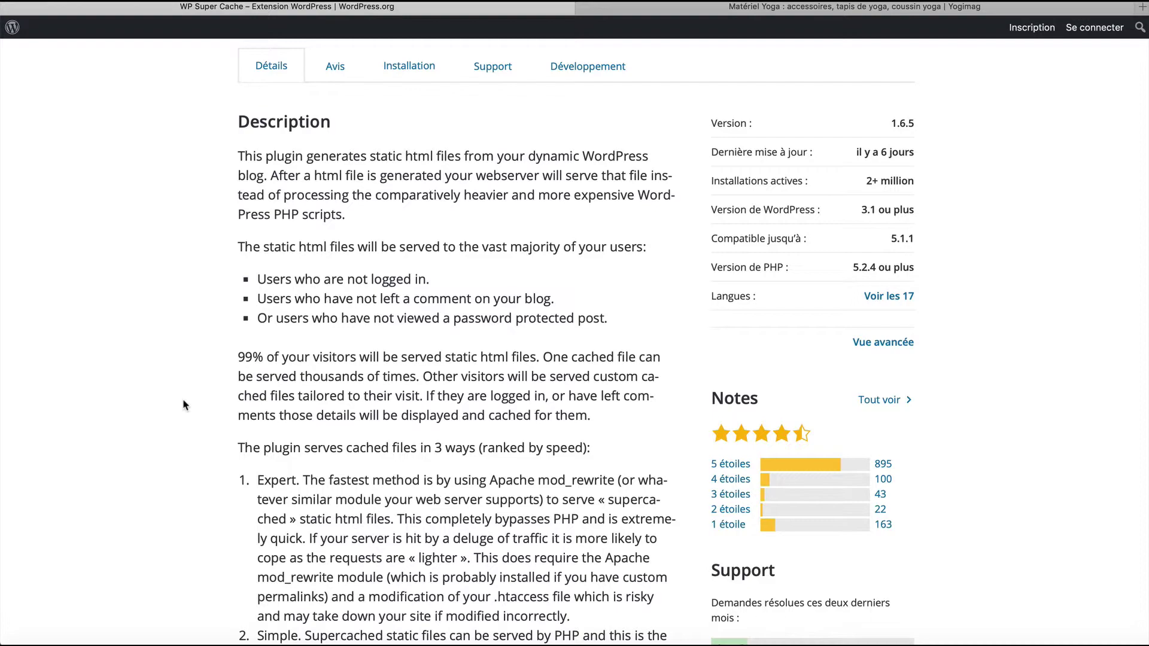
{"action": "scroll", "coordinate": [185, 405], "scroll_direction": "down", "scroll_amount": 15}
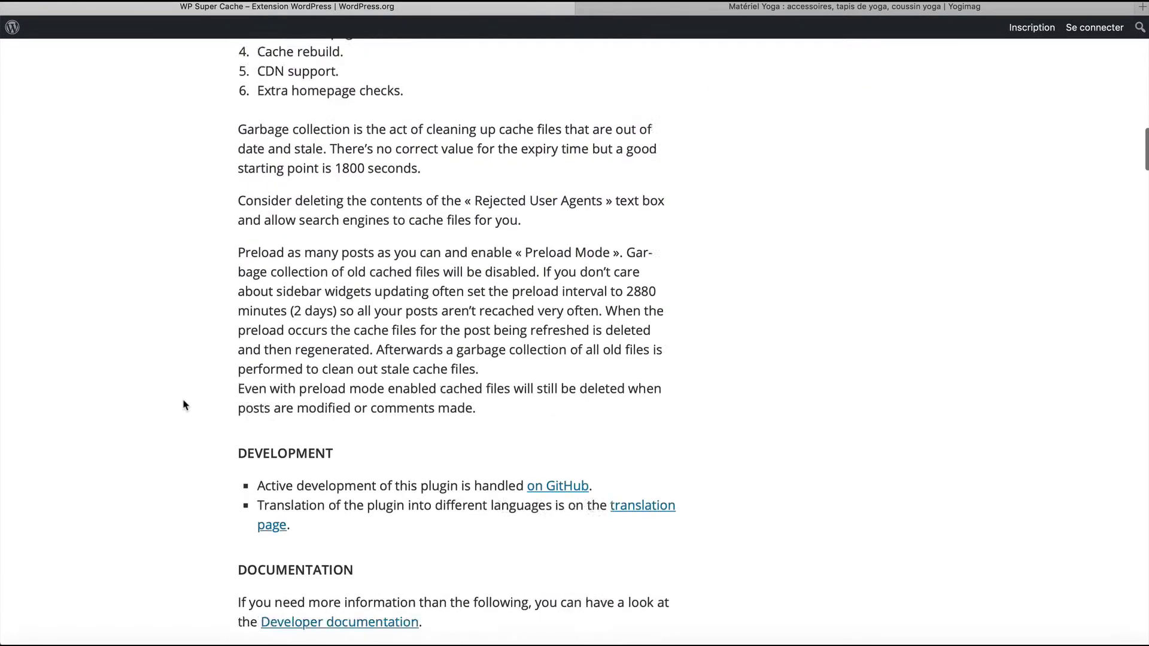
{"action": "scroll", "coordinate": [185, 405], "scroll_direction": "up", "scroll_amount": 14}
{"action": "scroll", "coordinate": [185, 405], "scroll_direction": "up", "scroll_amount": 5}
{"action": "scroll", "coordinate": [185, 405], "scroll_direction": "down", "scroll_amount": 12}
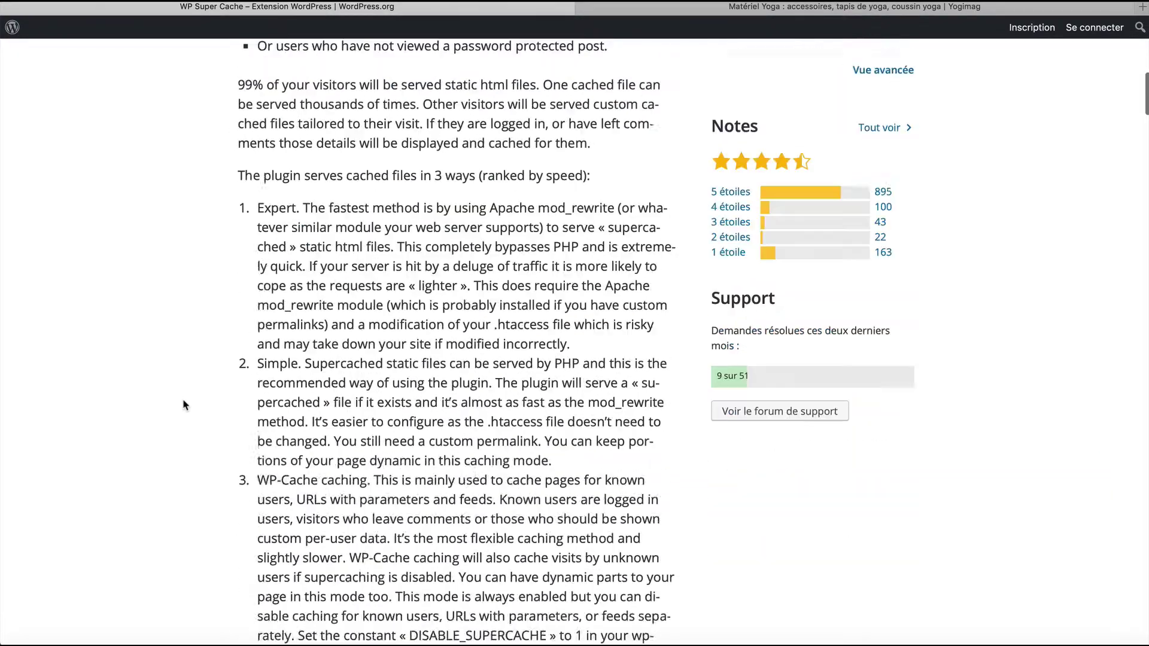
{"action": "scroll", "coordinate": [185, 405], "scroll_direction": "down", "scroll_amount": 15}
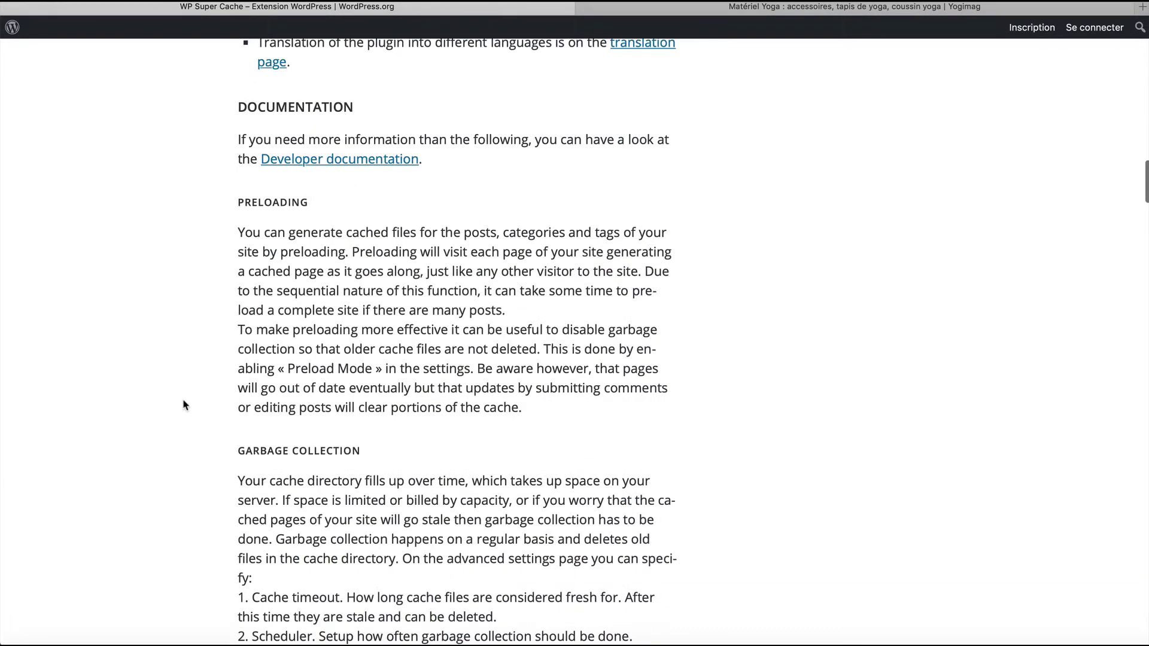
{"action": "scroll", "coordinate": [183, 405], "scroll_direction": "up", "scroll_amount": 5}
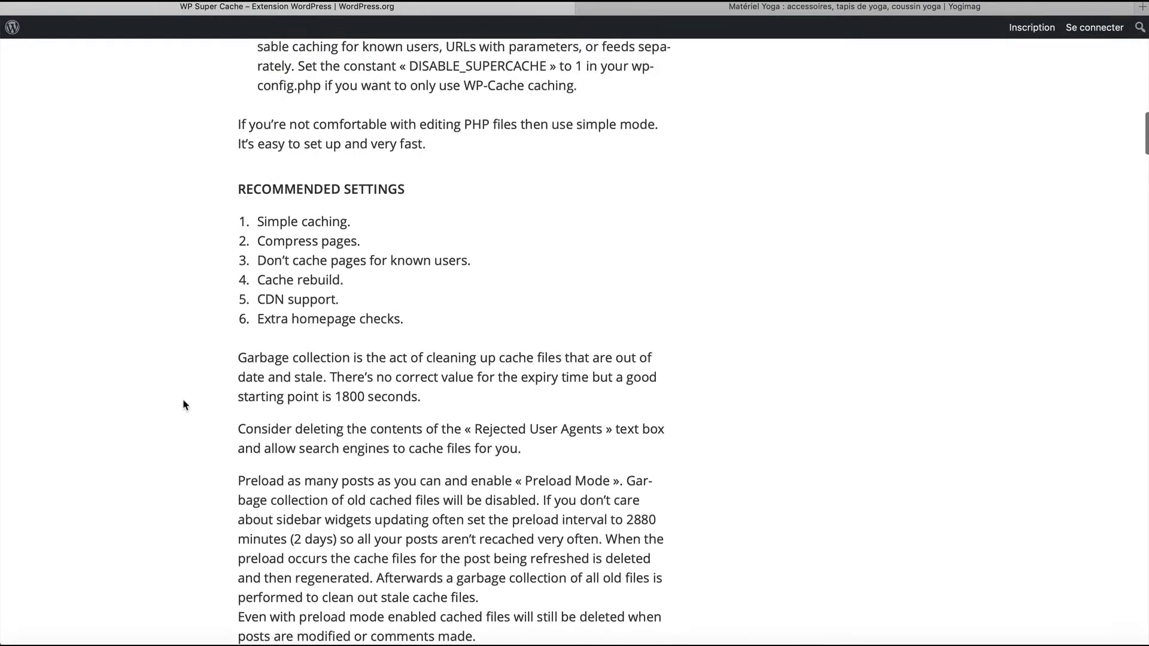
{"action": "scroll", "coordinate": [183, 405], "scroll_direction": "down", "scroll_amount": 20}
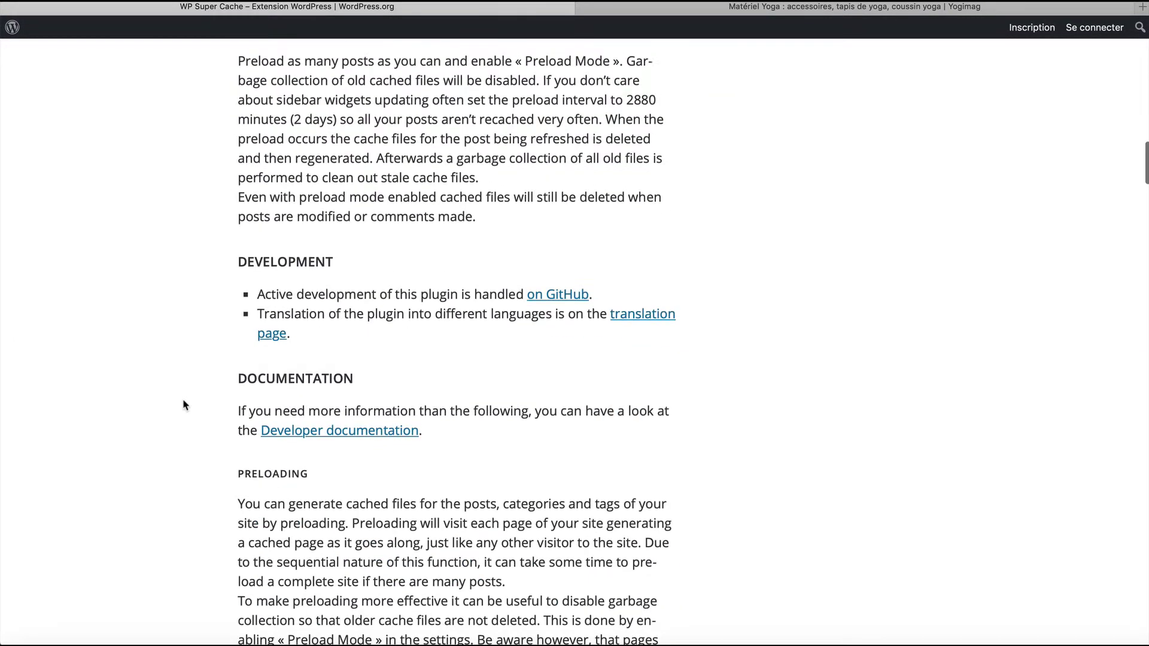
{"action": "scroll", "coordinate": [183, 405], "scroll_direction": "up", "scroll_amount": 2}
{"action": "scroll", "coordinate": [183, 405], "scroll_direction": "up", "scroll_amount": 20}
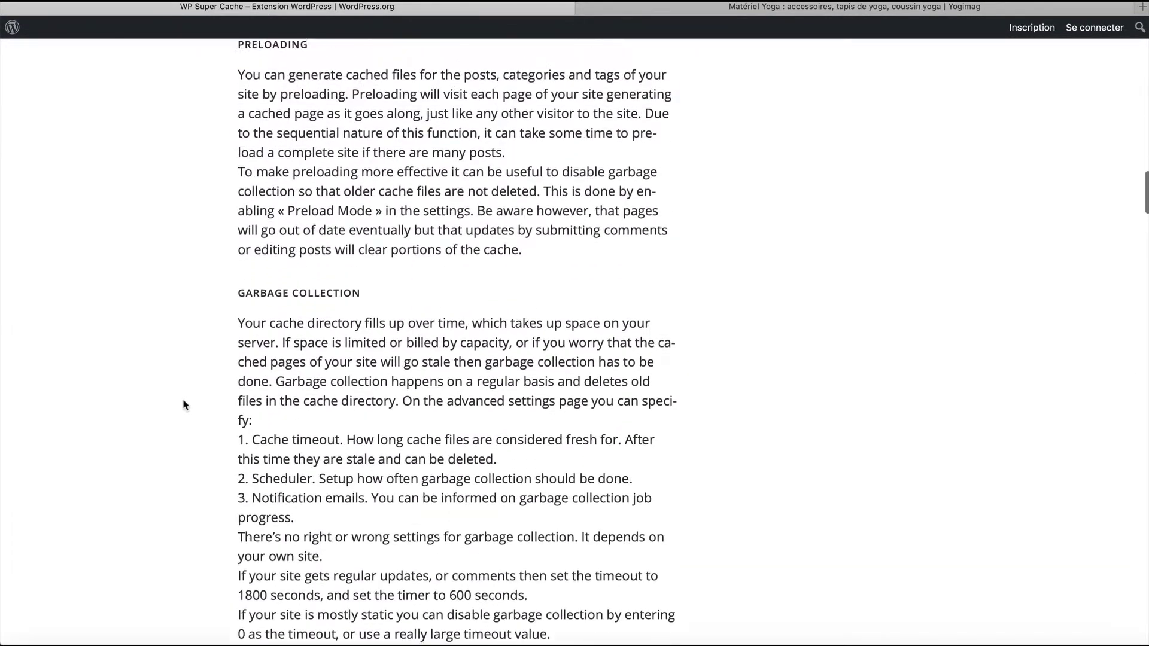
{"action": "scroll", "coordinate": [183, 405], "scroll_direction": "up", "scroll_amount": 15}
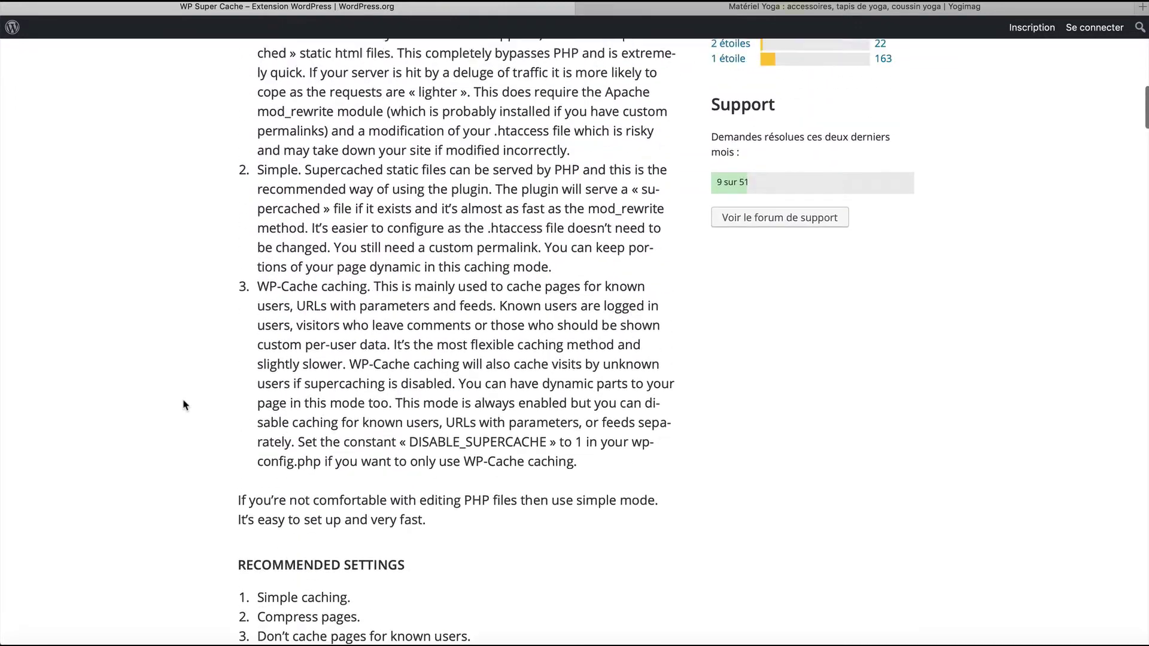
{"action": "scroll", "coordinate": [183, 405], "scroll_direction": "up", "scroll_amount": 5}
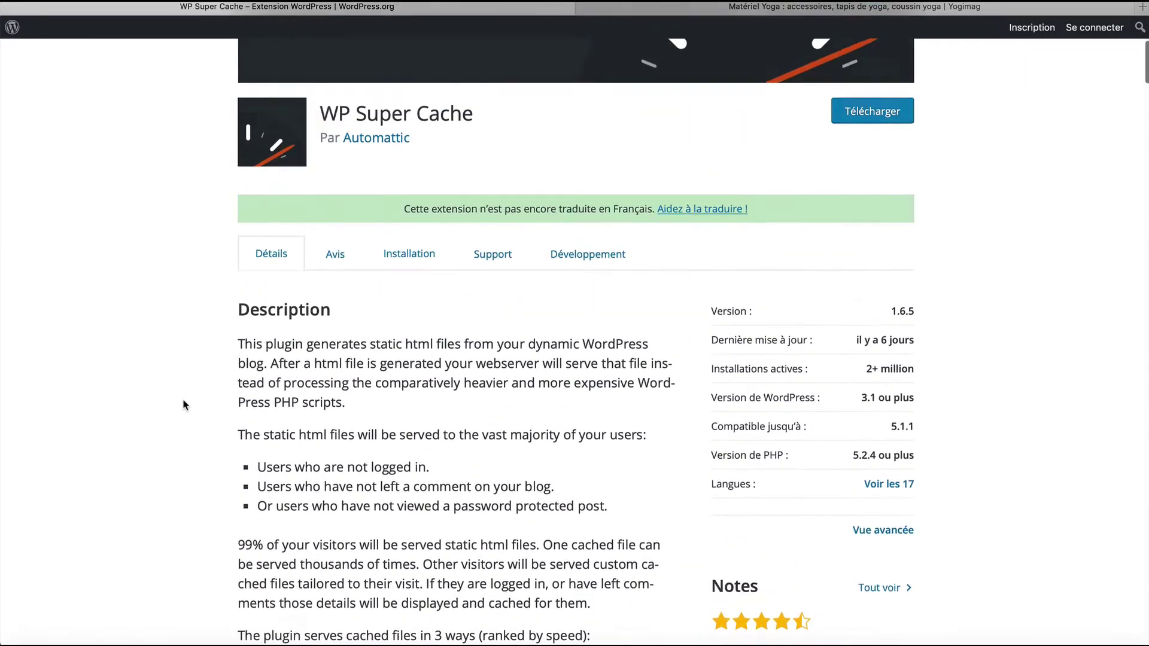
Step: Review once more how the plugin serves static HTML files and ranks its caching modes, ending at the plugin's header
{"action": "scroll", "coordinate": [184, 405], "scroll_direction": "down", "scroll_amount": 6}
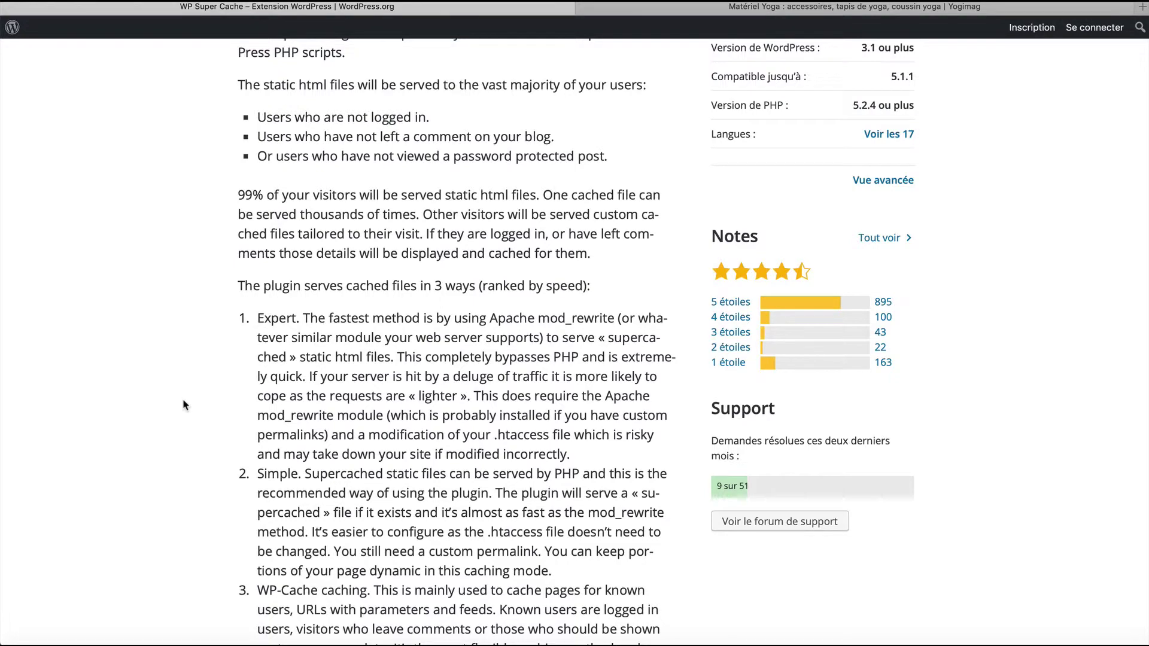
{"action": "scroll", "coordinate": [183, 405], "scroll_direction": "down", "scroll_amount": 6}
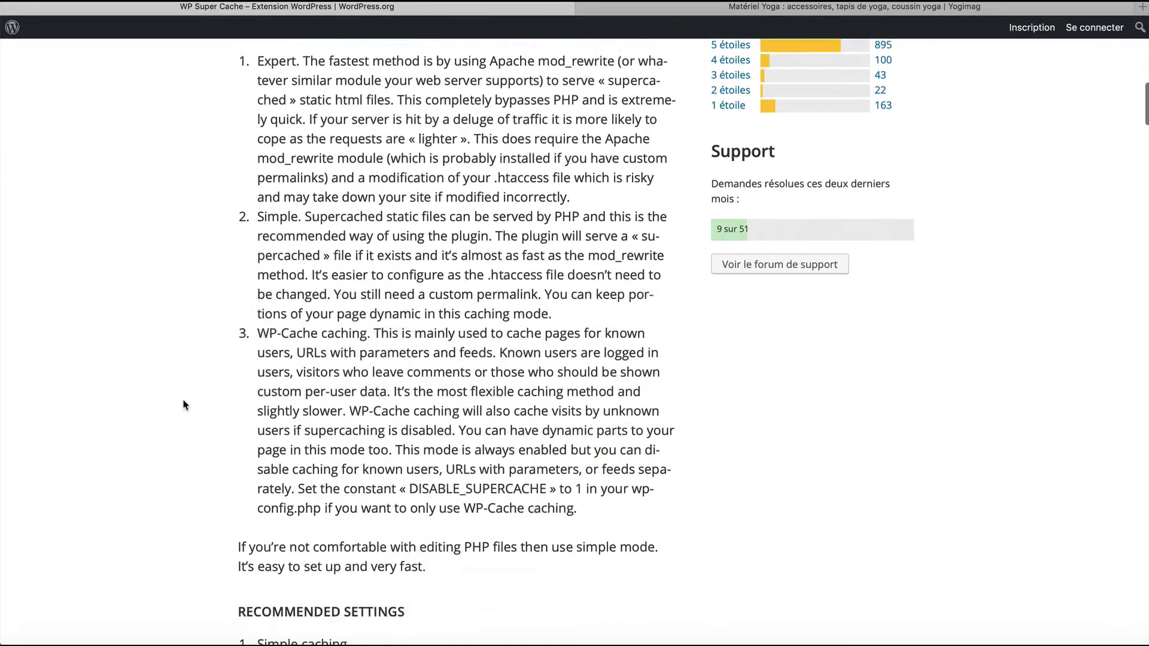
{"action": "scroll", "coordinate": [183, 405], "scroll_direction": "up", "scroll_amount": 20}
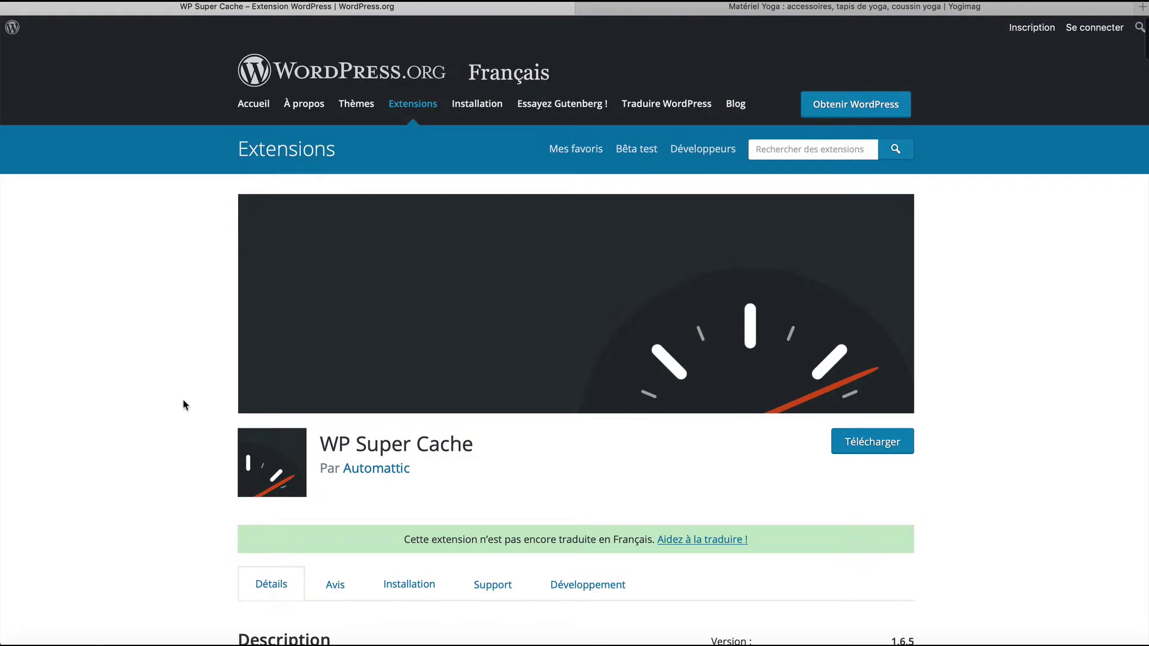
{"action": "scroll", "coordinate": [183, 405], "scroll_direction": "down", "scroll_amount": 7}
{"action": "scroll", "coordinate": [183, 405], "scroll_direction": "up", "scroll_amount": 10}
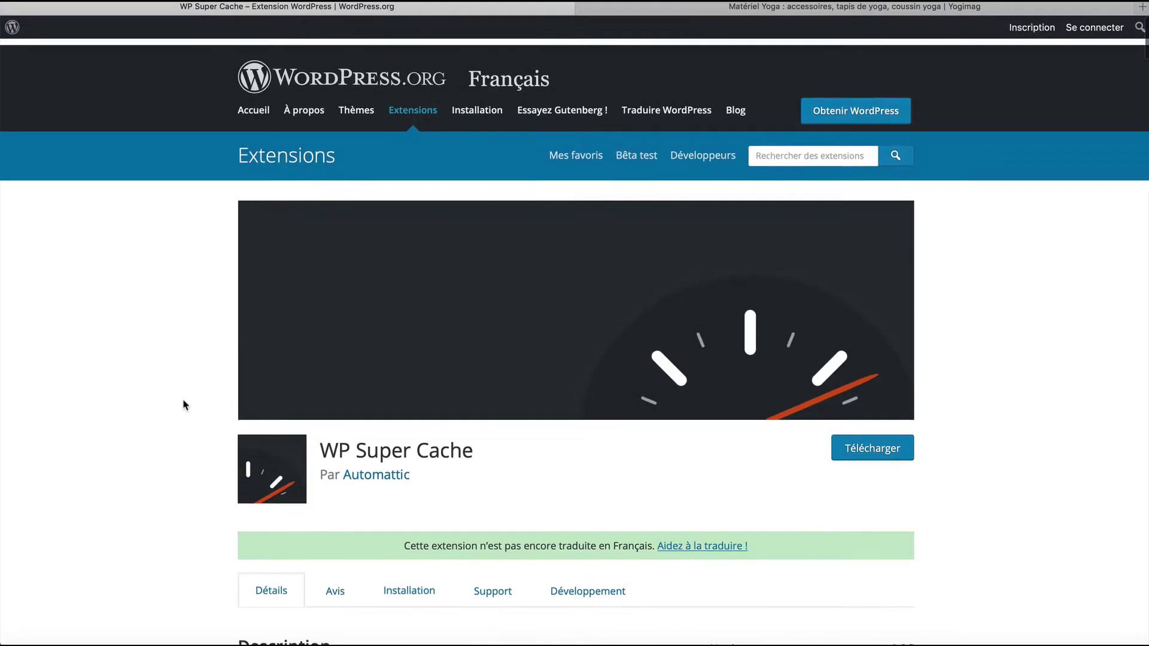
{"action": "scroll", "coordinate": [183, 405], "scroll_direction": "down", "scroll_amount": 10}
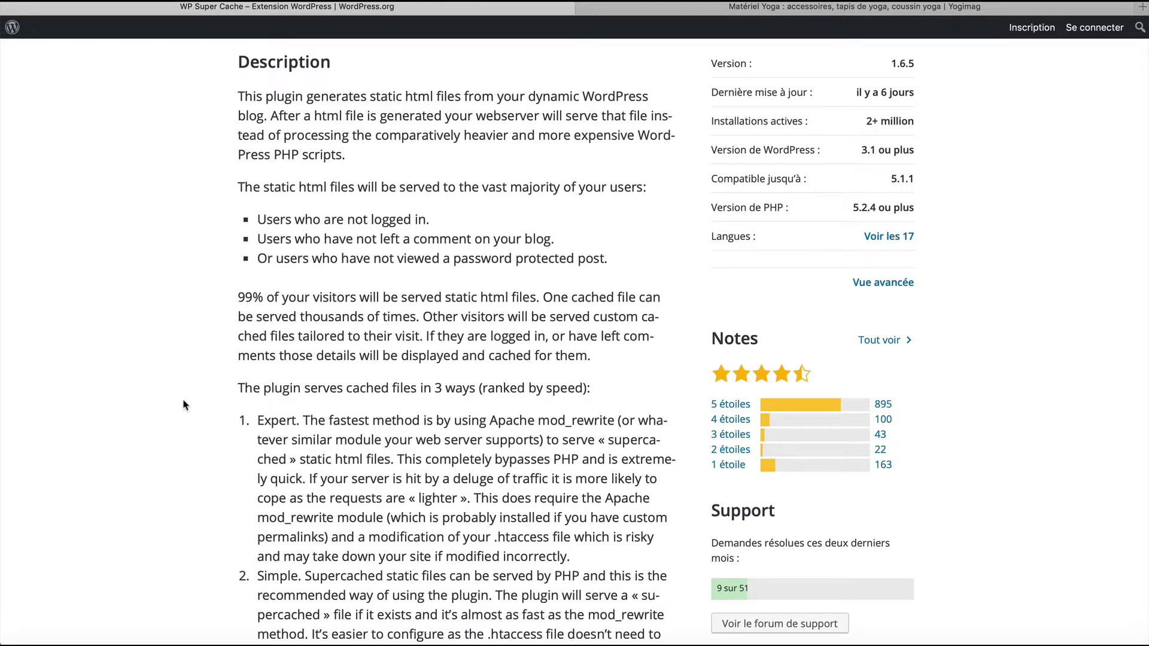
{"action": "scroll", "coordinate": [183, 405], "scroll_direction": "down", "scroll_amount": 3}
{"action": "scroll", "coordinate": [183, 405], "scroll_direction": "up", "scroll_amount": 5}
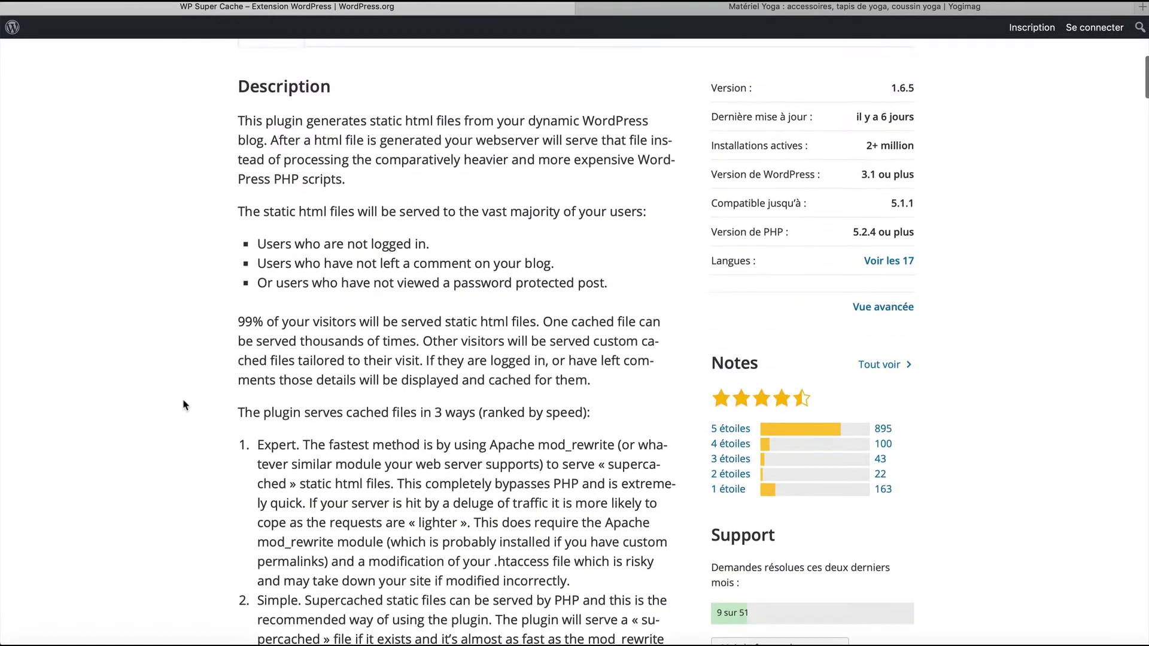
{"action": "scroll", "coordinate": [183, 405], "scroll_direction": "up", "scroll_amount": 8}
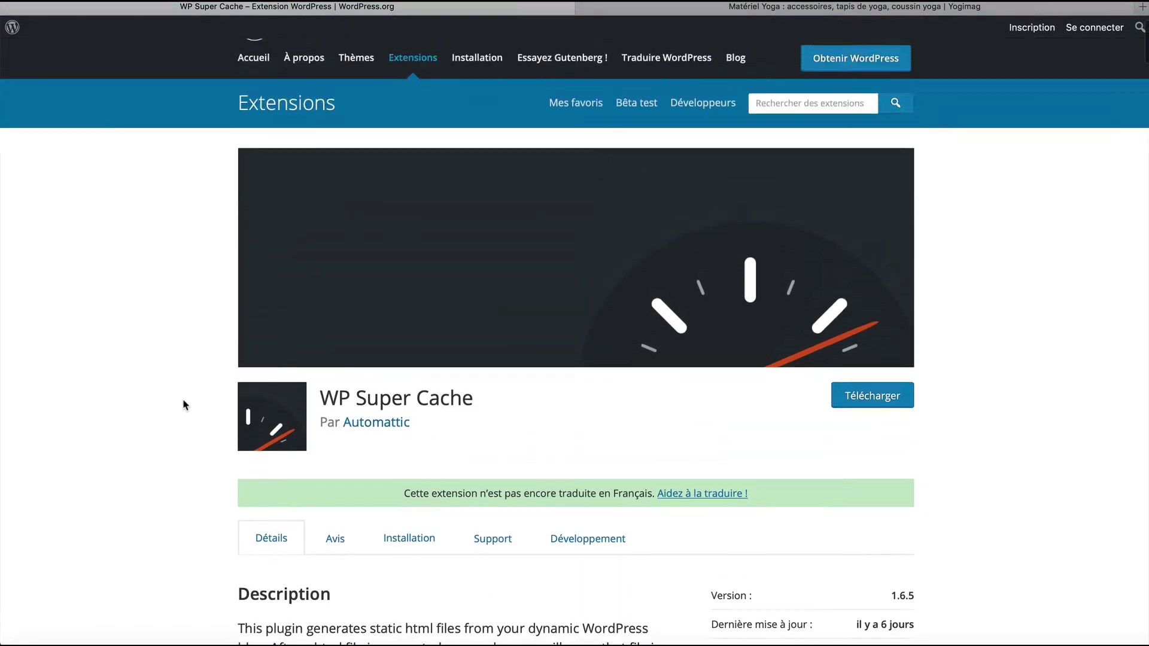
{"action": "scroll", "coordinate": [183, 405], "scroll_direction": "down", "scroll_amount": 2}
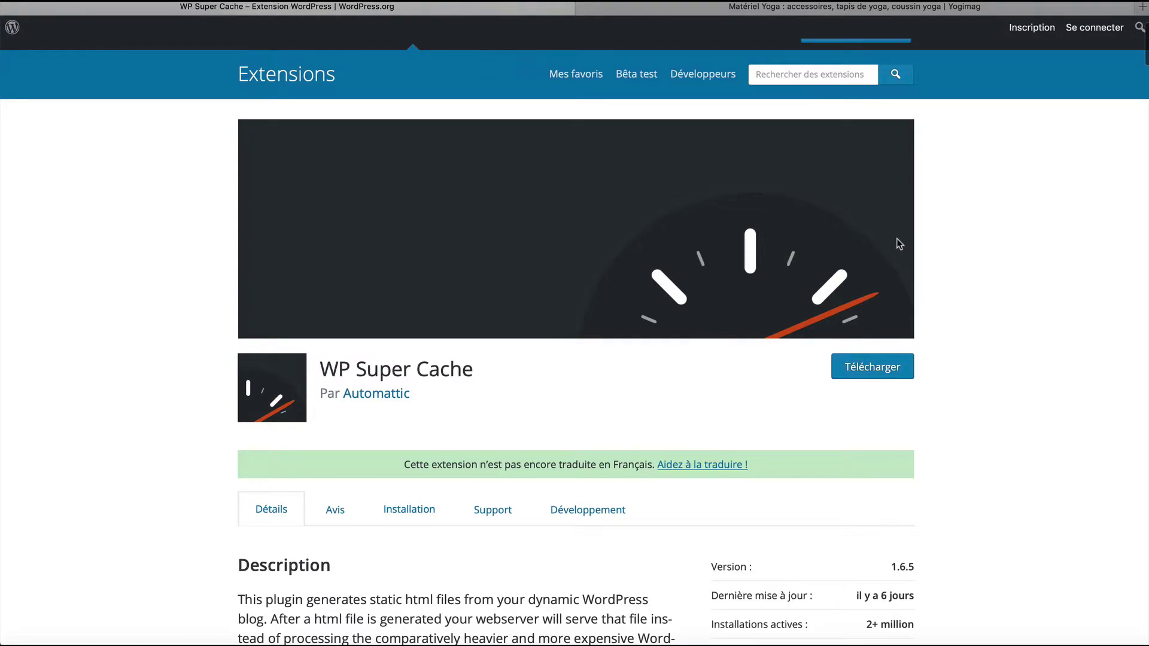